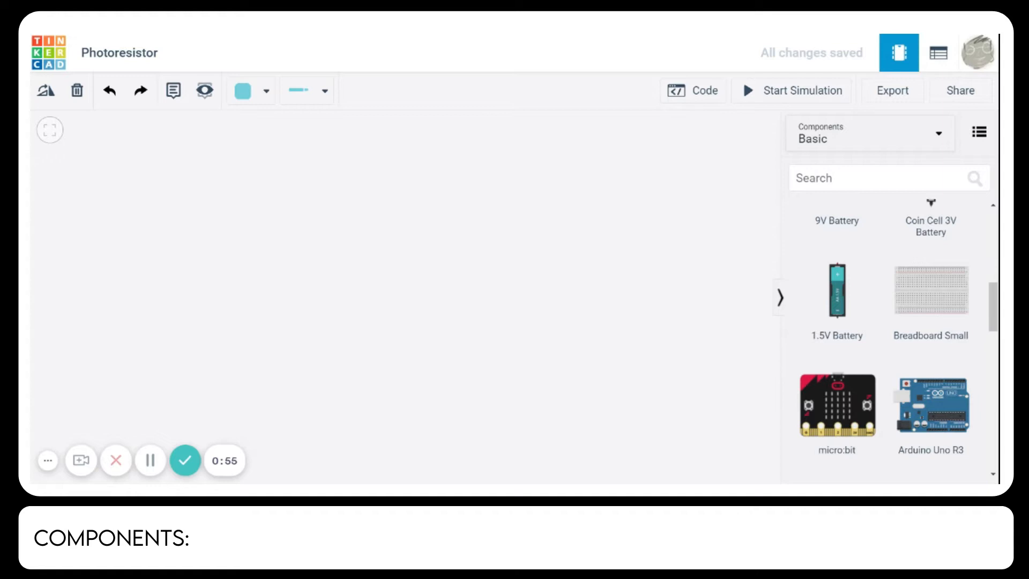
# Place two resistors side by side on the empty workplane
pyautogui.scroll(5, 973, 292)
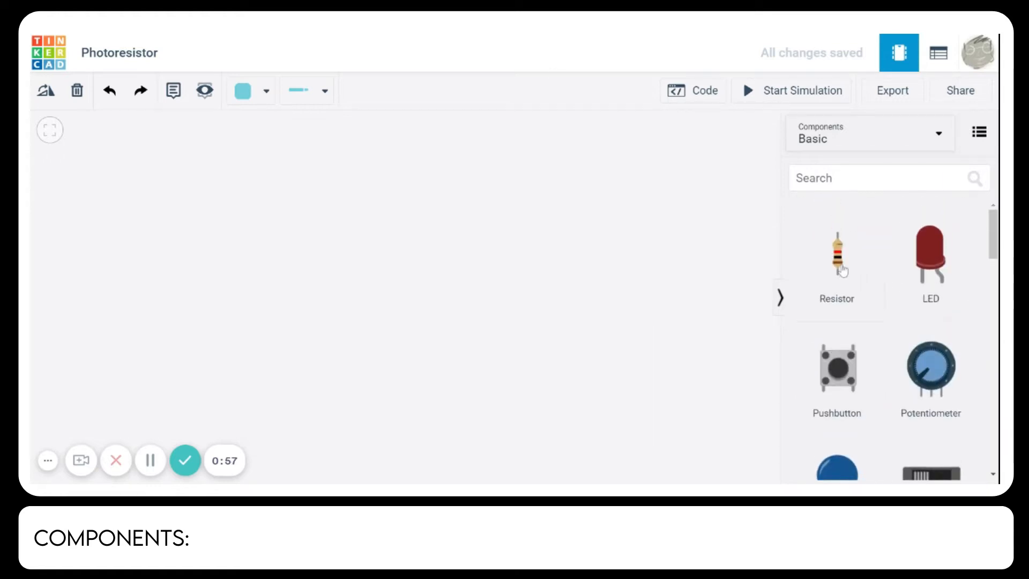
pyautogui.moveTo(842, 270); pyautogui.dragTo(427, 224)
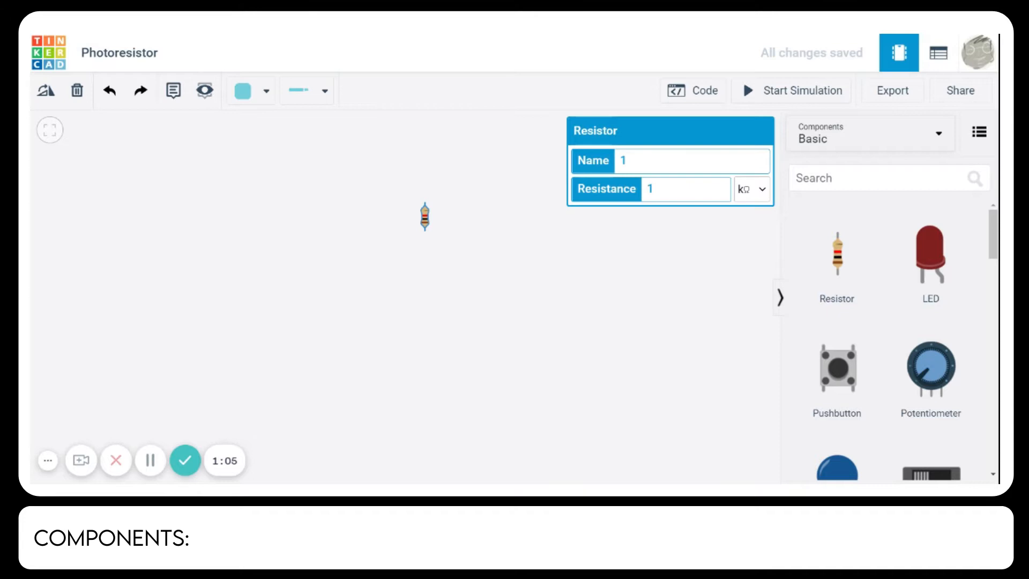
pyautogui.moveTo(836, 252); pyautogui.dragTo(460, 226)
pyautogui.scroll(7, 484, 220)
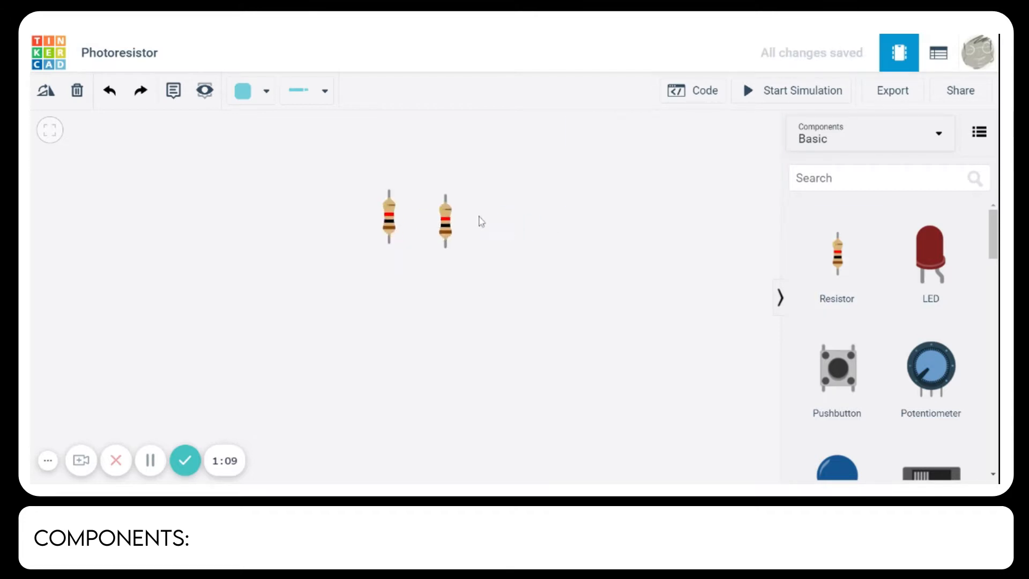
# Set the resistance of the second resistor to 4.70 kΩ
pyautogui.moveTo(397, 258); pyautogui.dragTo(384, 251)
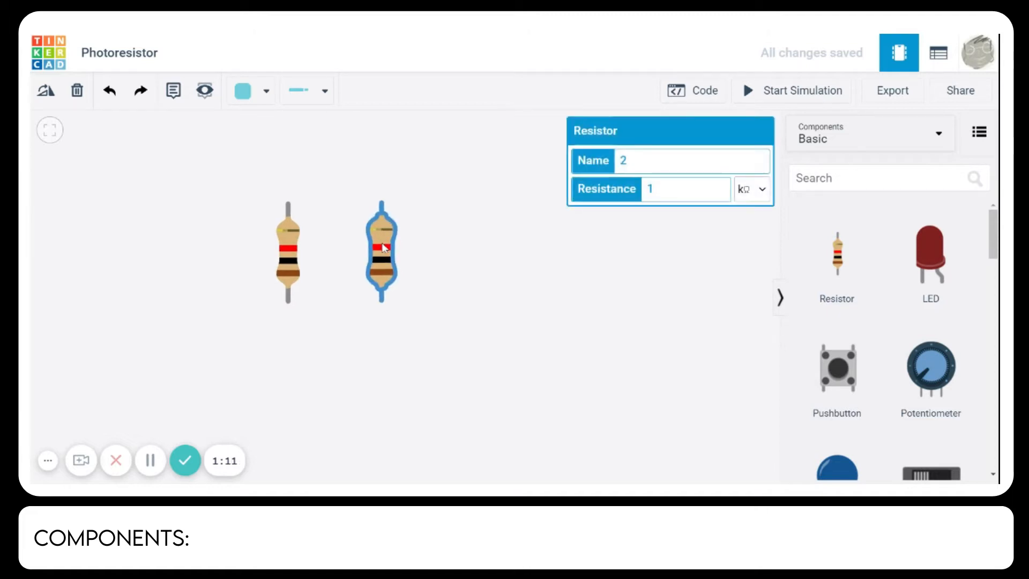
pyautogui.write('4.70')
pyautogui.click(452, 288)
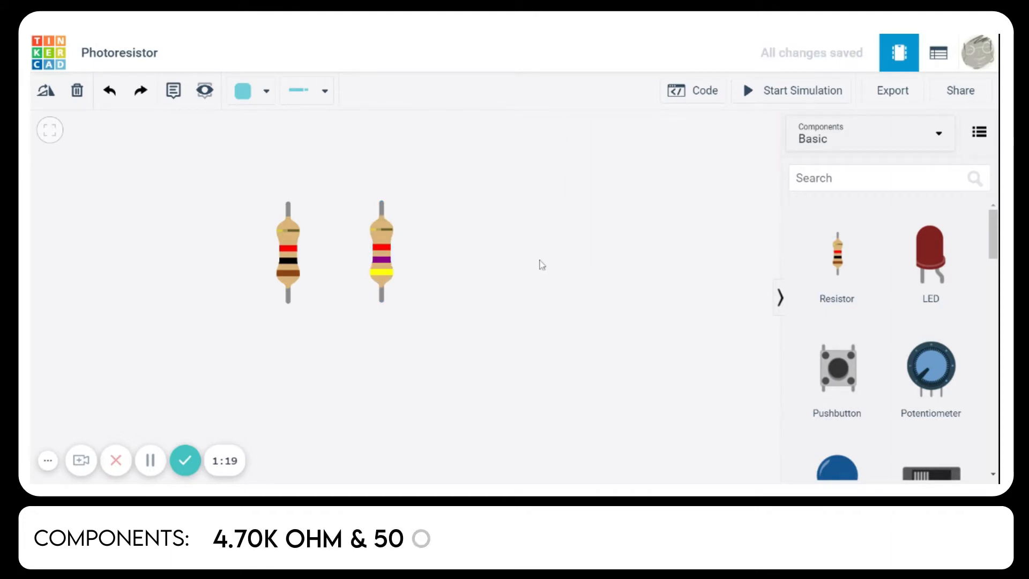
pyautogui.click(376, 253)
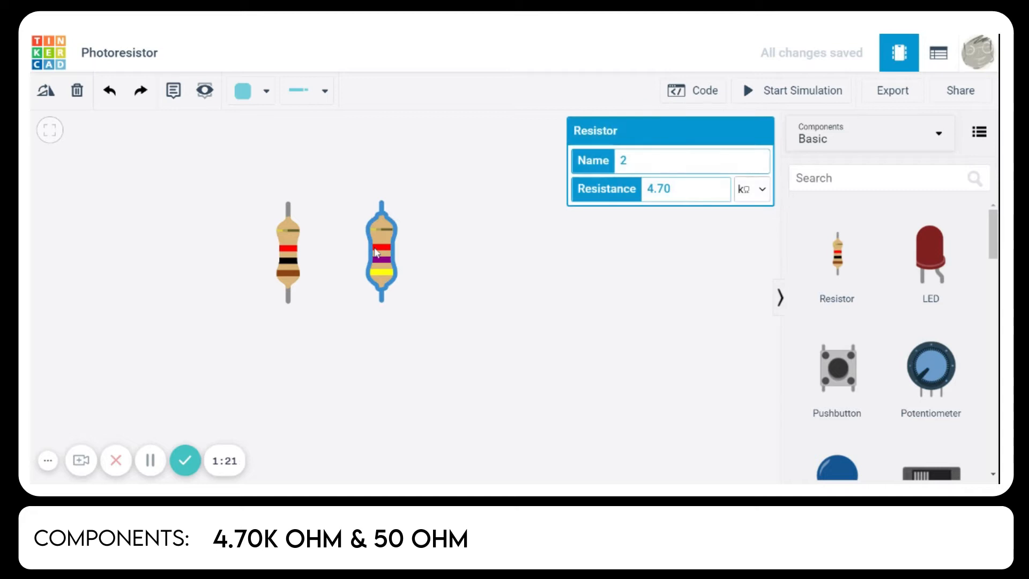
# Set the resistance of the first resistor to 250 Ω
pyautogui.click(293, 258)
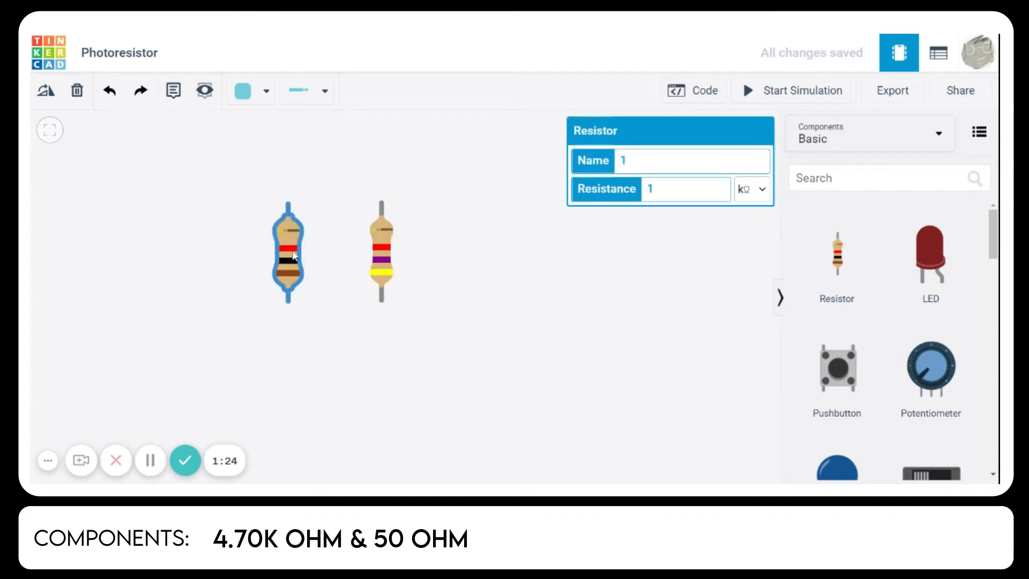
pyautogui.click(755, 194)
pyautogui.click(755, 209)
pyautogui.doubleClick(636, 190)
pyautogui.write('250')
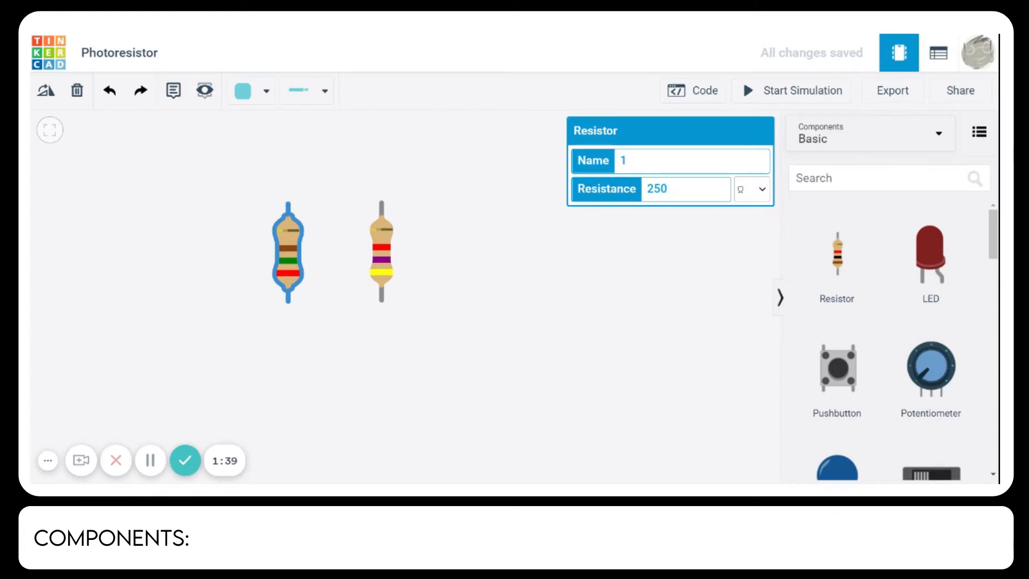
pyautogui.click(556, 287)
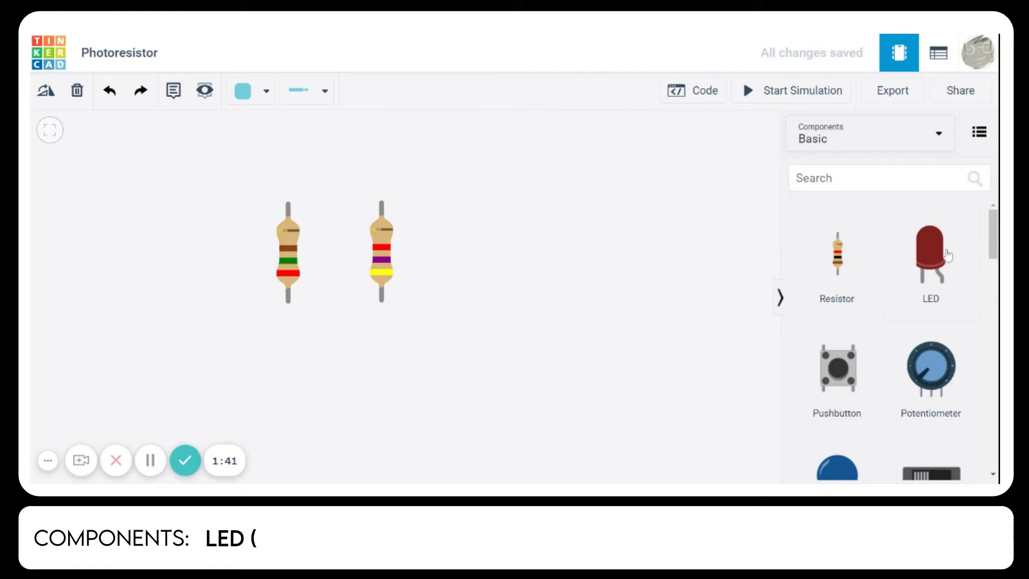
# Add a red LED and a photoresistor in a row beside the two resistors
pyautogui.moveTo(947, 255); pyautogui.dragTo(504, 284)
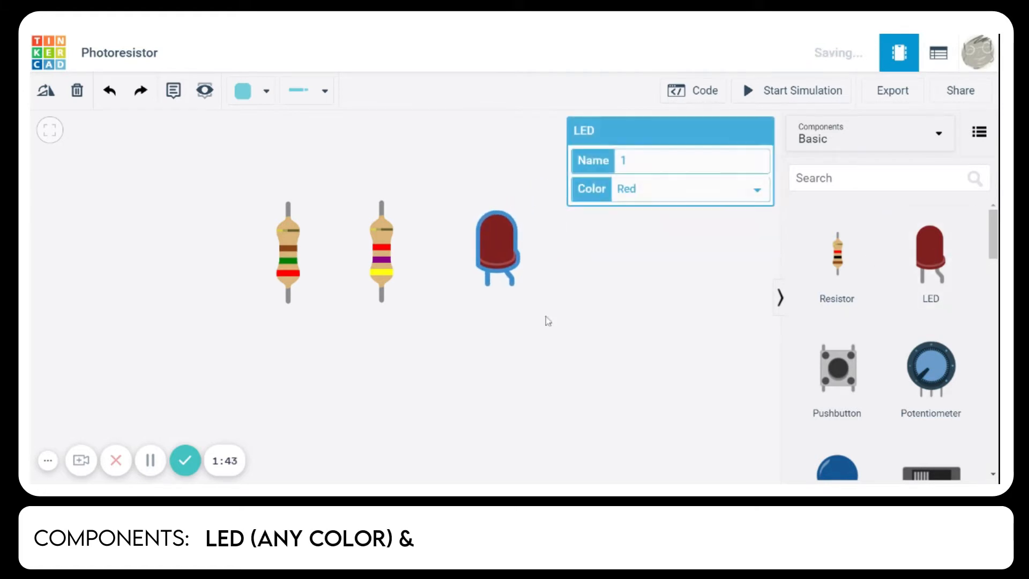
pyautogui.scroll(-3, 616, 348)
pyautogui.moveTo(701, 344); pyautogui.dragTo(632, 223)
pyautogui.scroll(-10, 937, 327)
pyautogui.scroll(-5, 937, 325)
pyautogui.moveTo(931, 365); pyautogui.dragTo(564, 211)
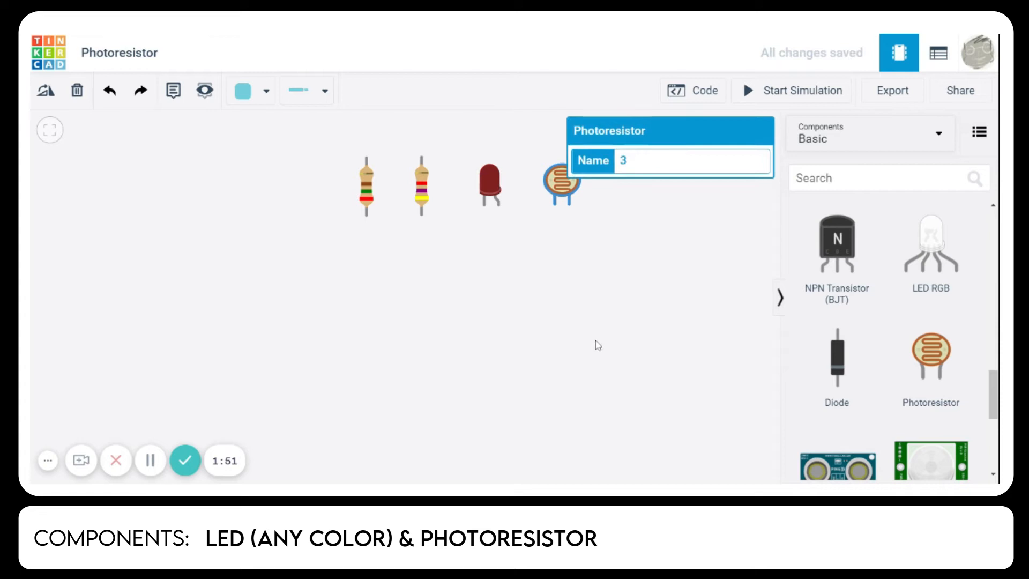
# Add a small breadboard below the row of loose components
pyautogui.scroll(-2, 598, 344)
pyautogui.scroll(5, 925, 338)
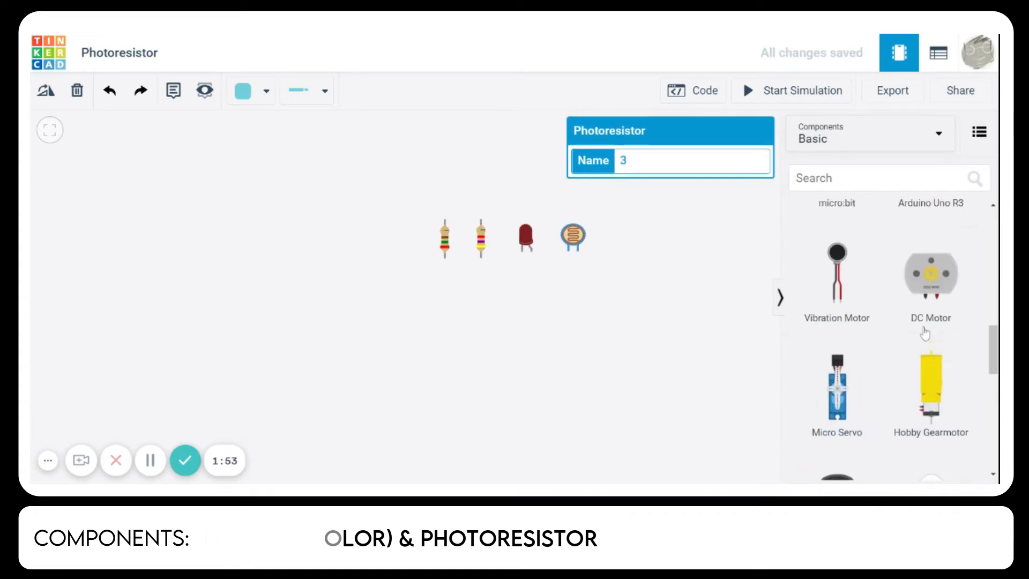
pyautogui.scroll(5, 924, 333)
pyautogui.scroll(-3, 925, 332)
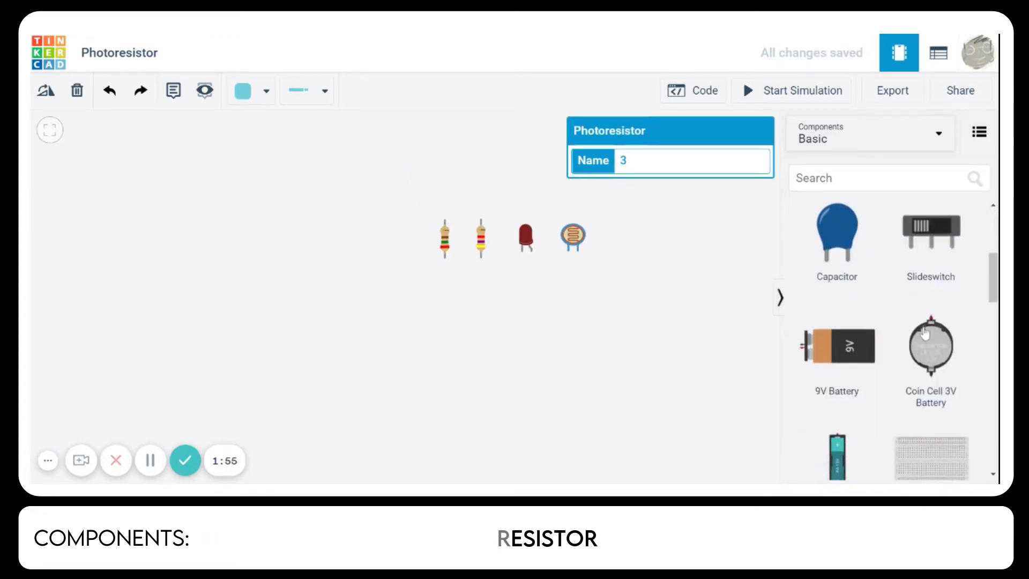
pyautogui.scroll(-3, 924, 332)
pyautogui.click(930, 331)
pyautogui.click(557, 401)
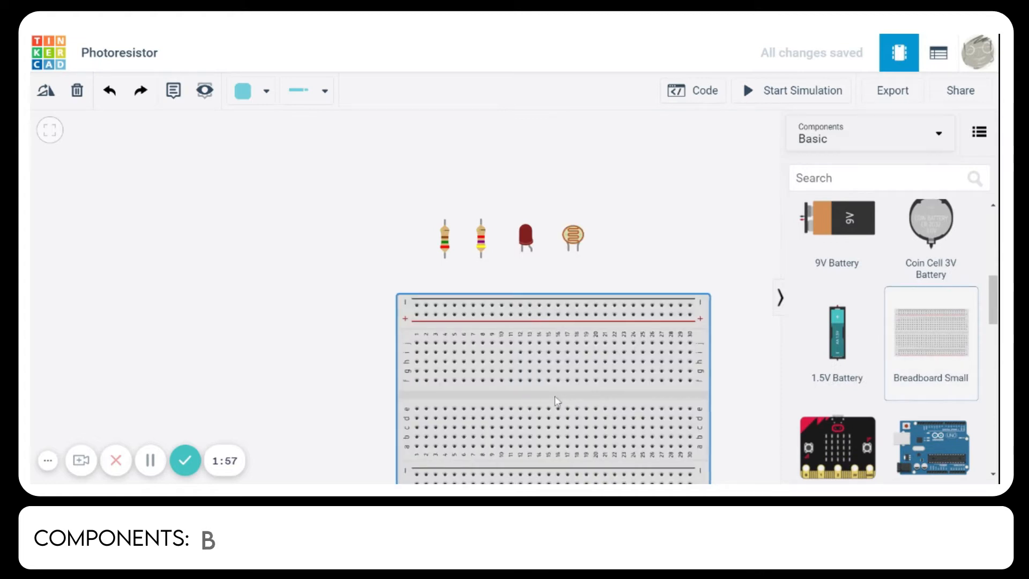
pyautogui.click(527, 382)
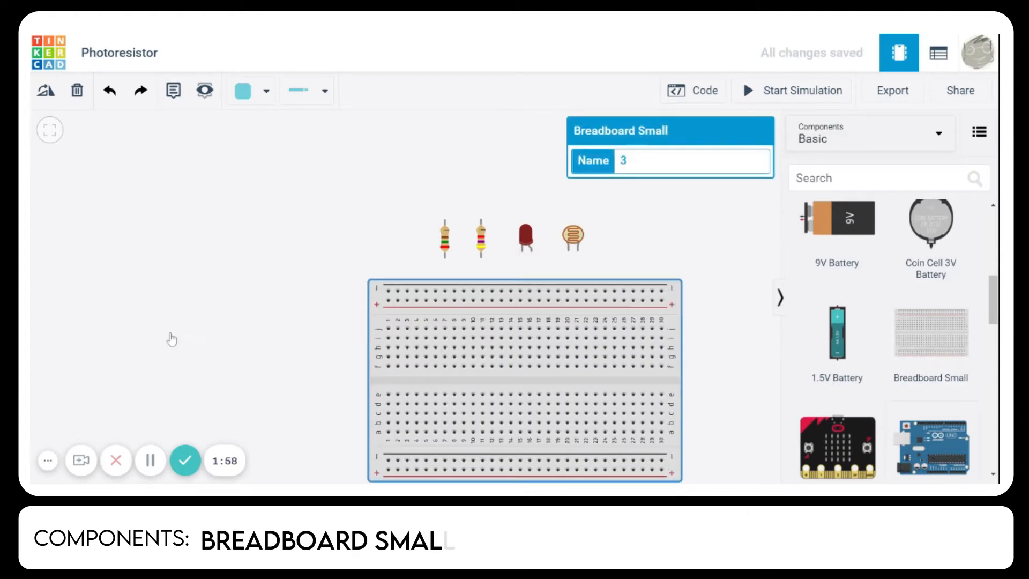
# Add an Arduino Uno R3 to the left of the breadboard
pyautogui.click(932, 445)
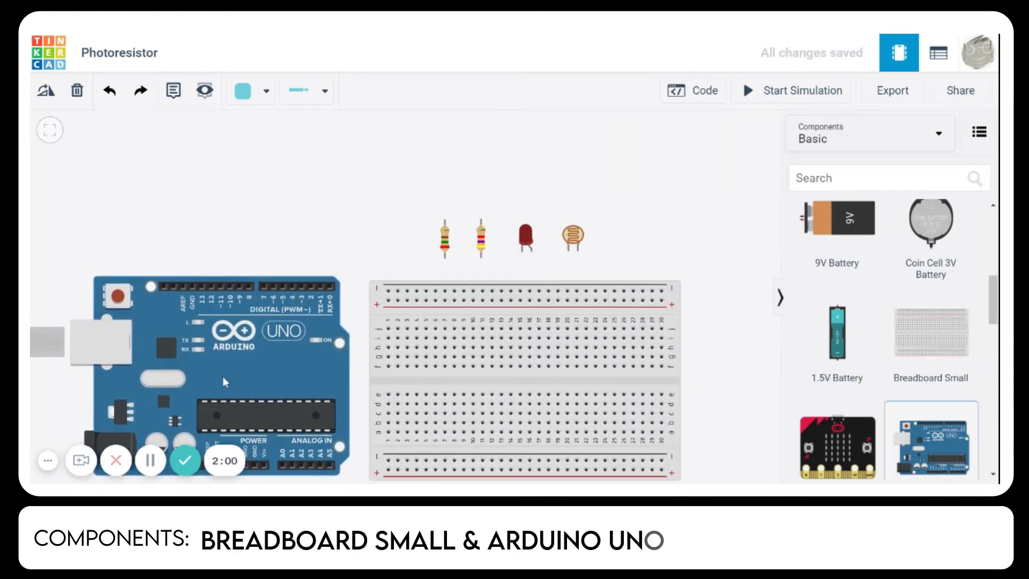
pyautogui.click(223, 376)
pyautogui.scroll(-3, 559, 329)
pyautogui.moveTo(739, 381); pyautogui.dragTo(700, 355)
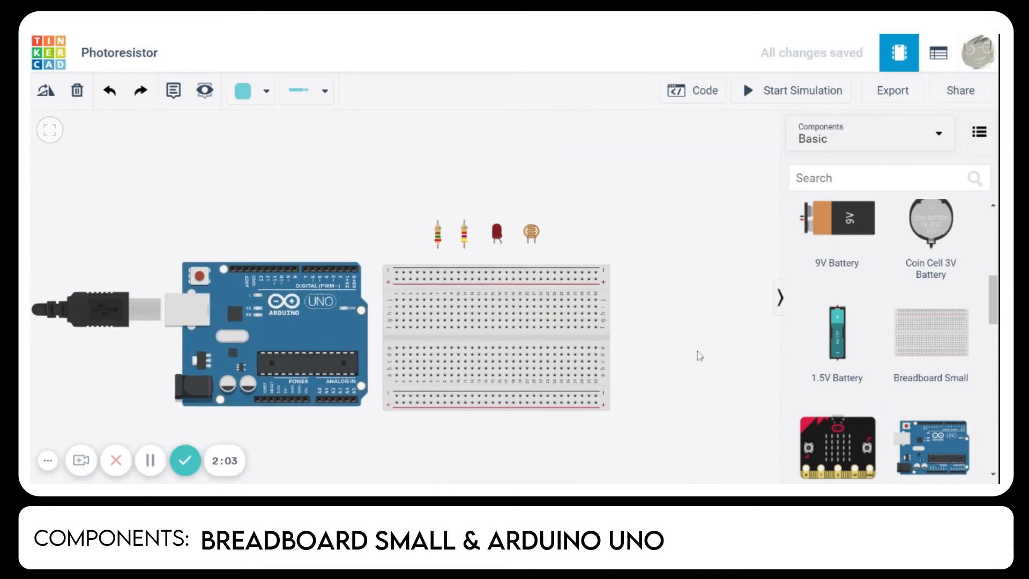
# Rotate the Arduino Uno 90 degrees clockwise so its USB port faces up, and shift it closer to the breadboard
pyautogui.click(289, 324)
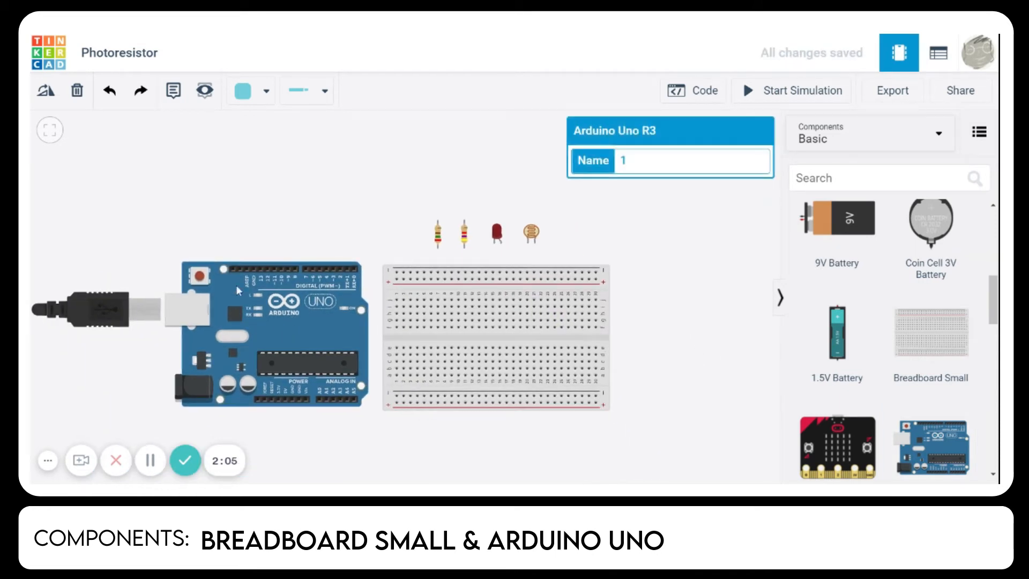
pyautogui.press('r')
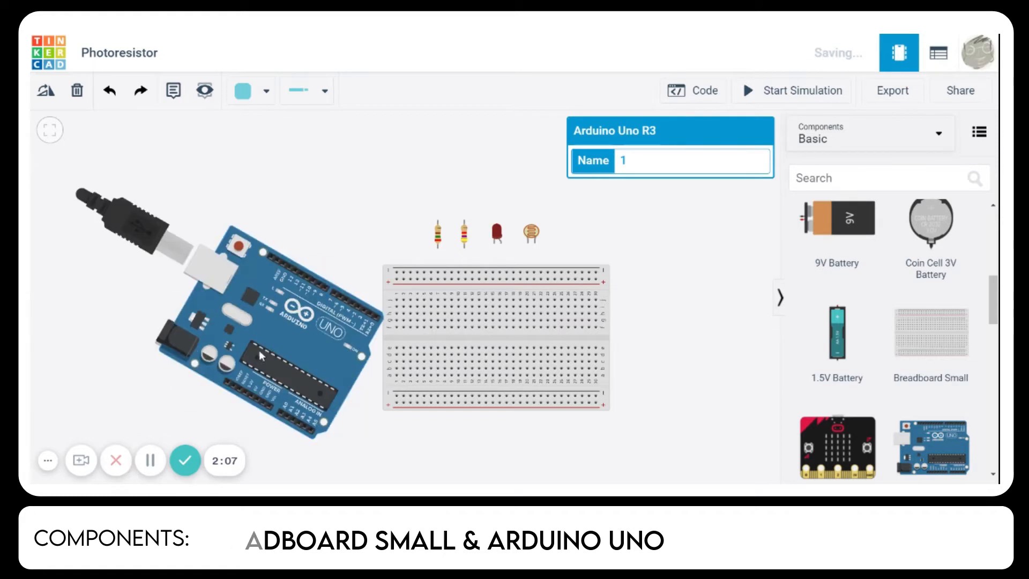
pyautogui.press('r')
pyautogui.press('r')
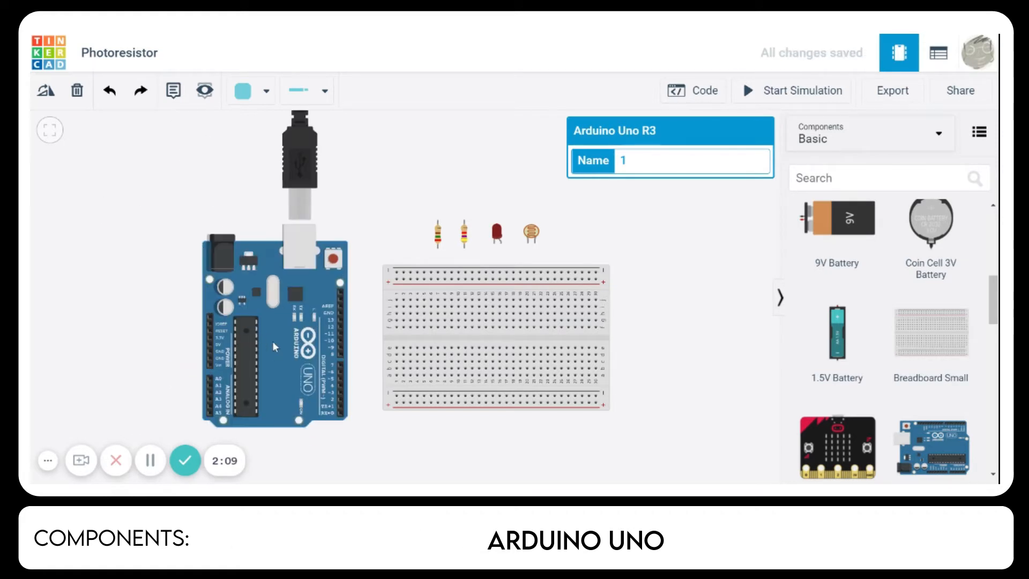
pyautogui.moveTo(287, 344); pyautogui.dragTo(288, 338)
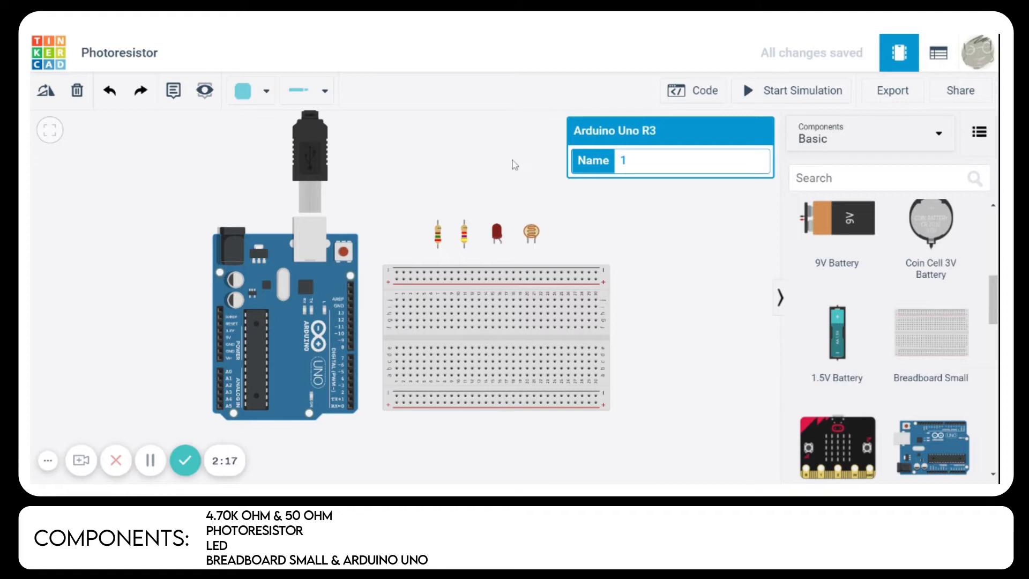
# Plug the LED into row e at columns 6 and 7 and the photoresistor into row e at columns 18 and 19
pyautogui.moveTo(481, 169); pyautogui.dragTo(460, 151)
pyautogui.scroll(5, 510, 233)
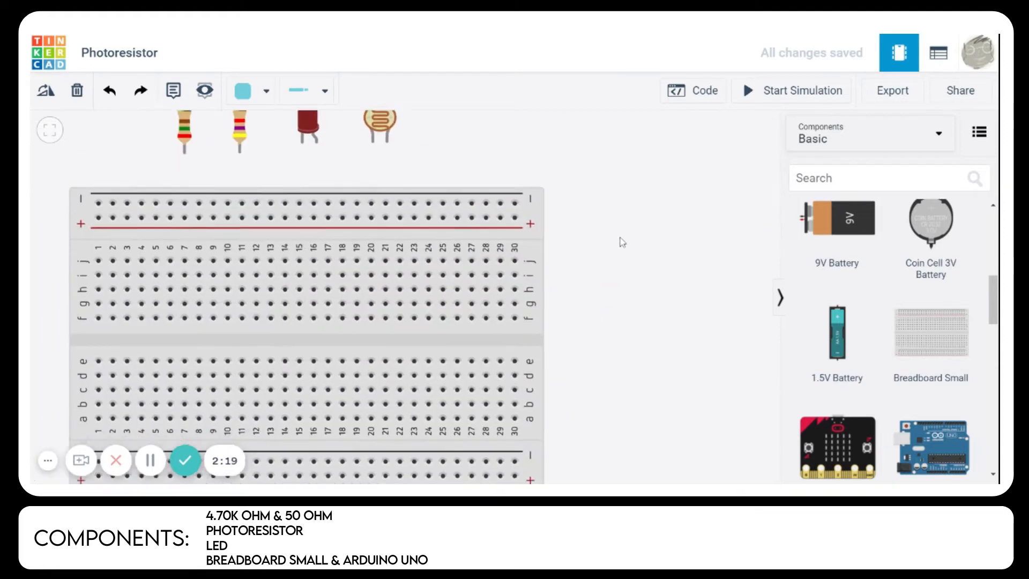
pyautogui.scroll(-2, 649, 241)
pyautogui.moveTo(445, 140); pyautogui.dragTo(348, 299)
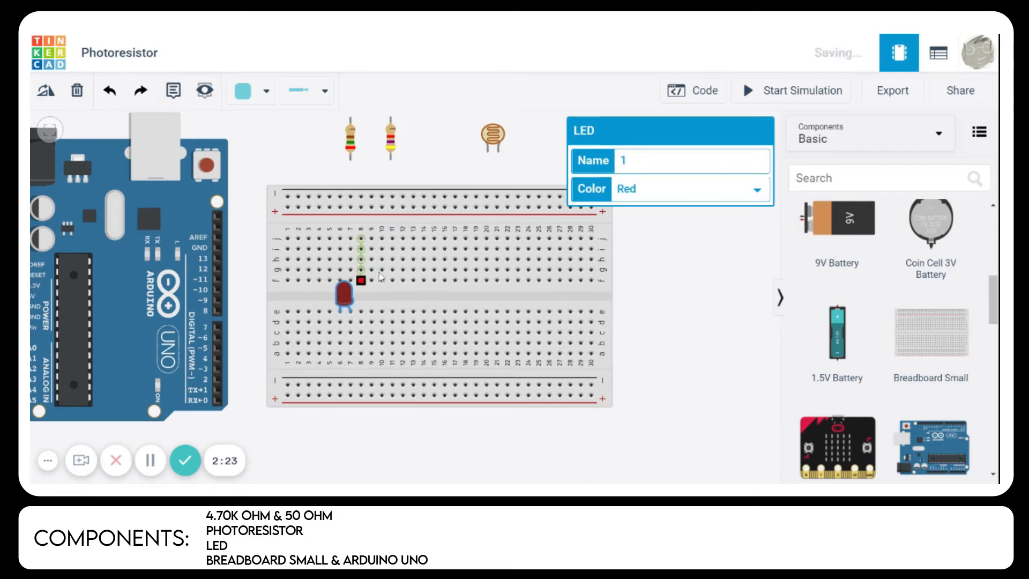
pyautogui.moveTo(491, 145); pyautogui.dragTo(472, 300)
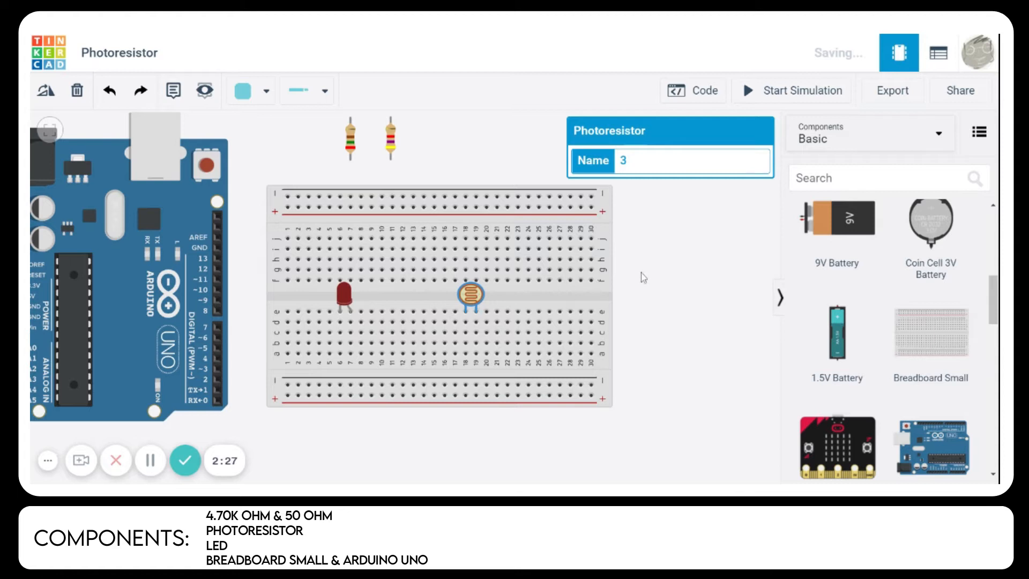
pyautogui.click(681, 288)
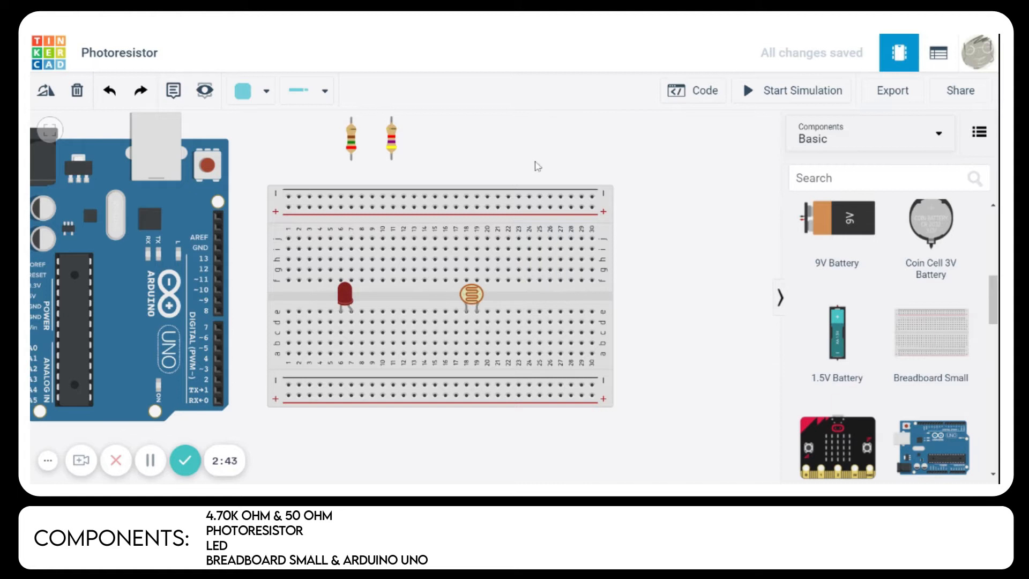
# Connect the 250 Ω resistor from column 6 and the 4.70 kΩ resistor from column 18 to the lower negative rail
pyautogui.click(351, 141)
pyautogui.click(391, 140)
pyautogui.moveTo(353, 143); pyautogui.dragTo(345, 369)
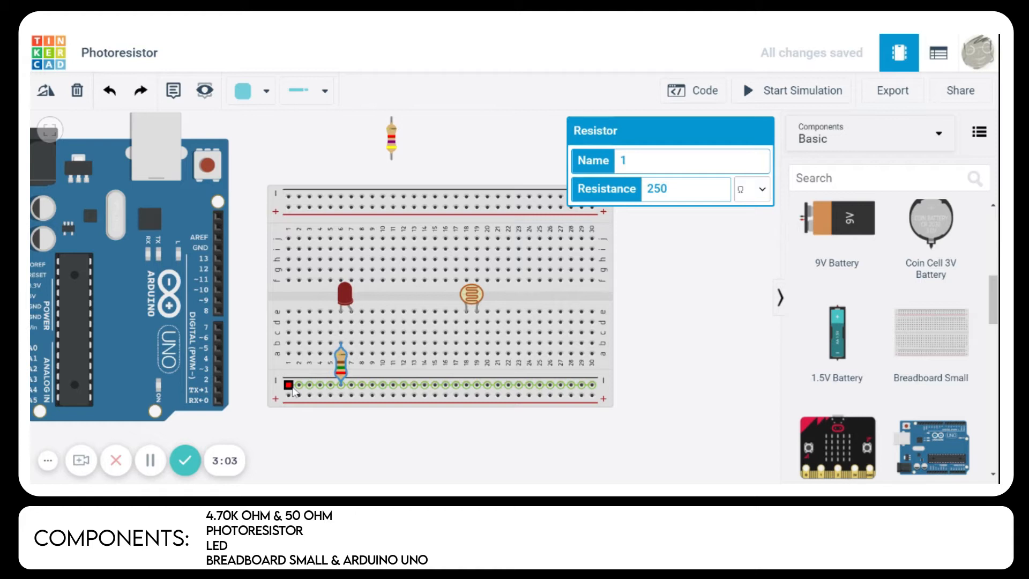
pyautogui.click(392, 146)
pyautogui.moveTo(392, 145); pyautogui.dragTo(463, 370)
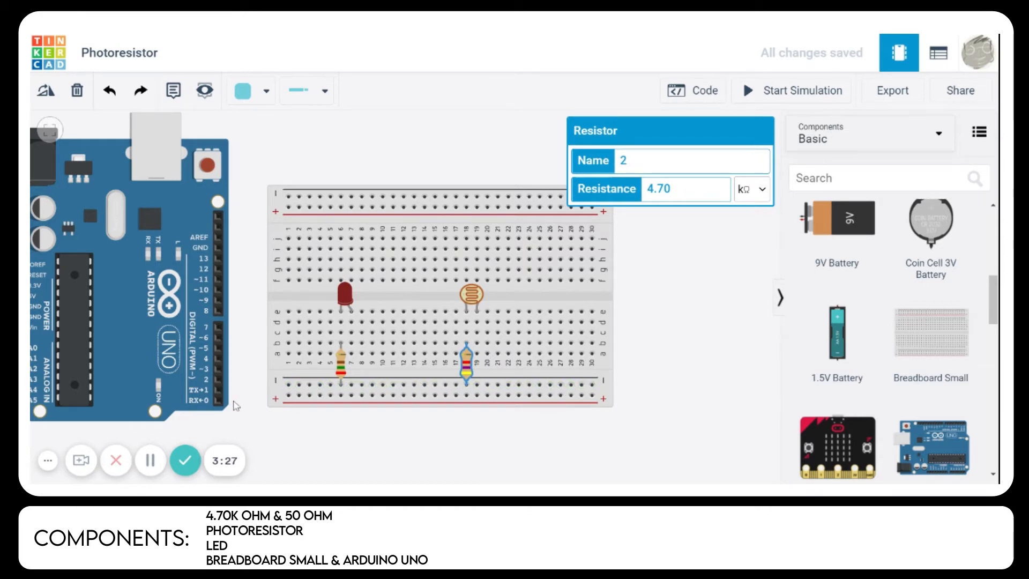
# Run a black wire from the first hole of the breadboard's lower negative rail to the Arduino's GND pin beside pin 13
pyautogui.moveTo(367, 431)
pyautogui.mouseDown()
pyautogui.moveTo(405, 432)
pyautogui.moveTo(352, 433)
pyautogui.mouseUp()
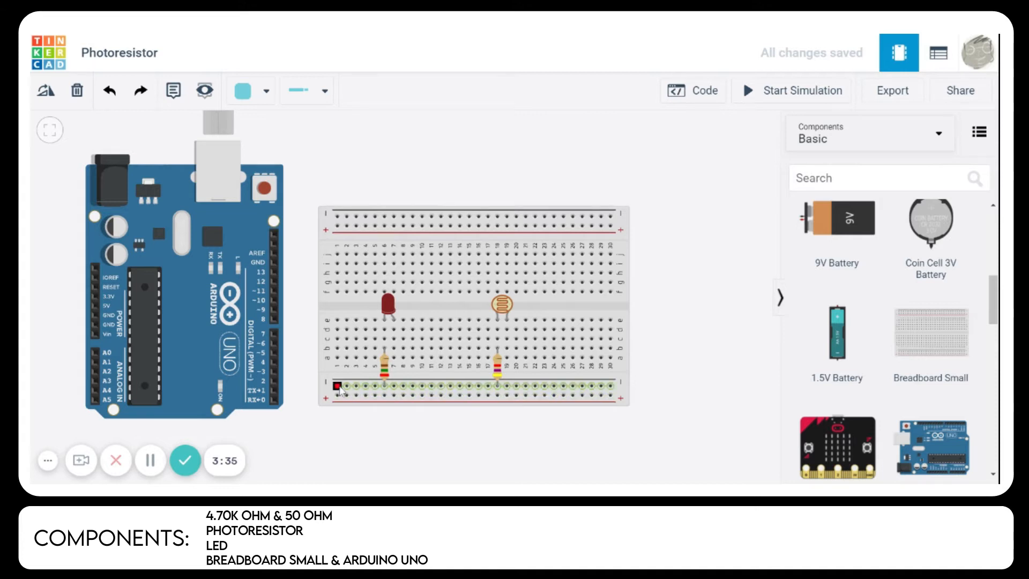
pyautogui.click(267, 91)
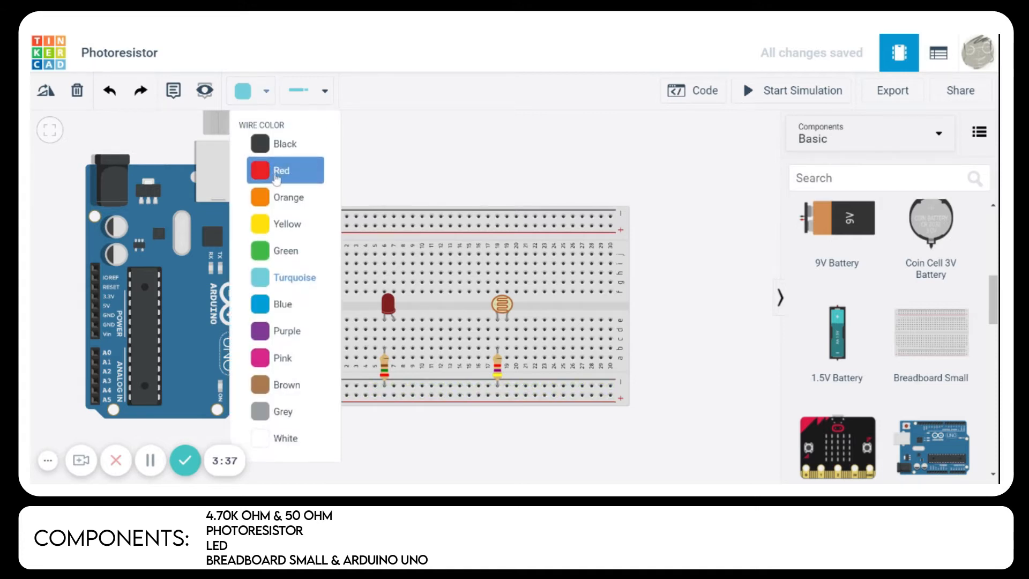
pyautogui.click(284, 146)
pyautogui.click(332, 388)
pyautogui.click(289, 385)
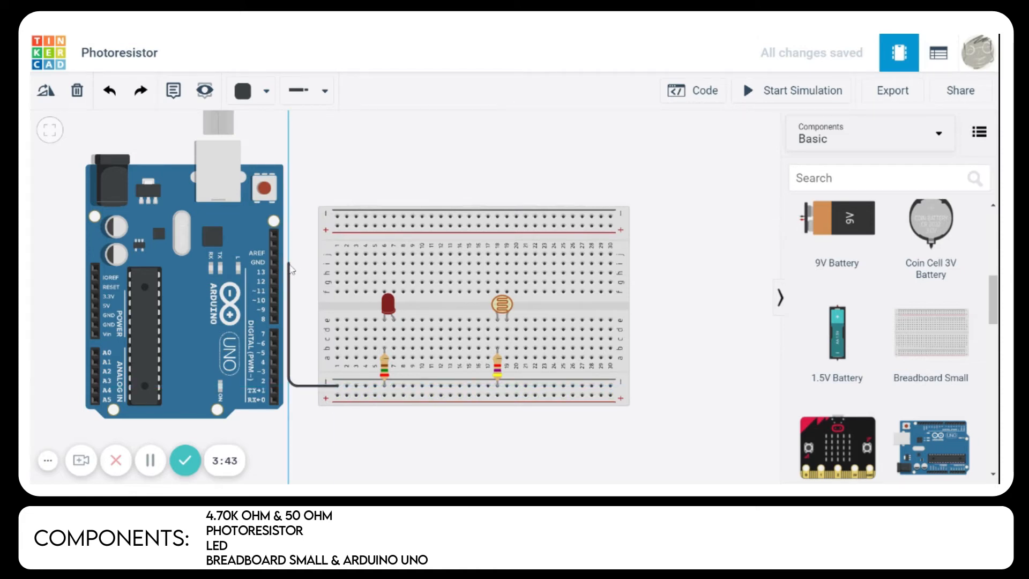
pyautogui.click(288, 264)
pyautogui.click(314, 284)
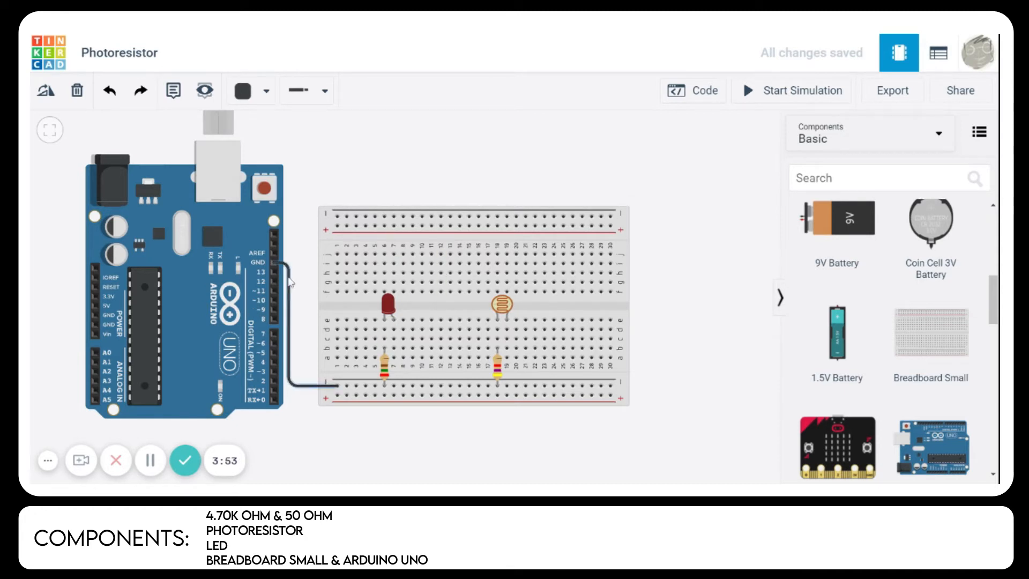
# Run an orange wire from row d, column 7, beside the LED to the Arduino's pin 9, and straighten its bend
pyautogui.click(266, 93)
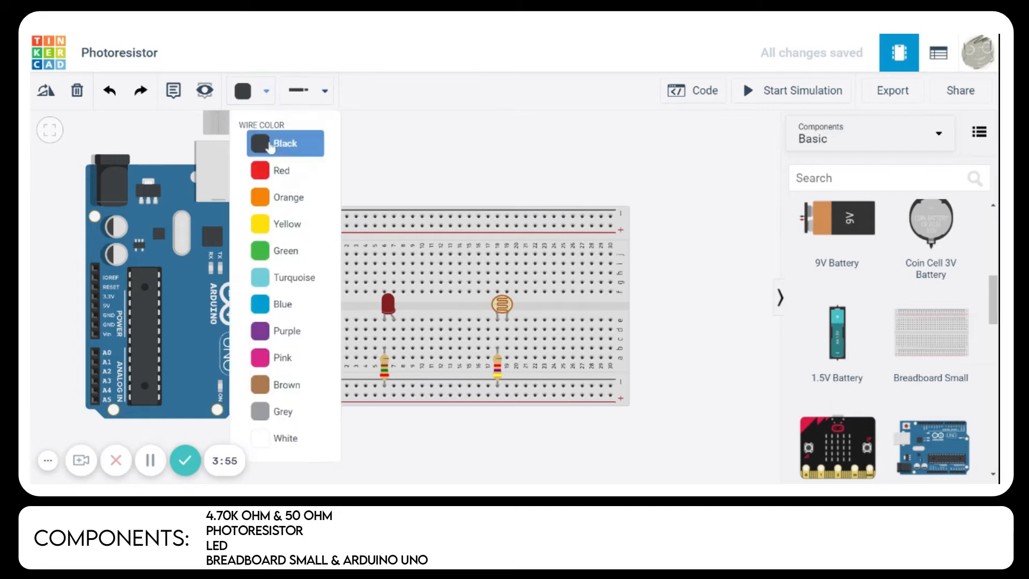
pyautogui.click(289, 199)
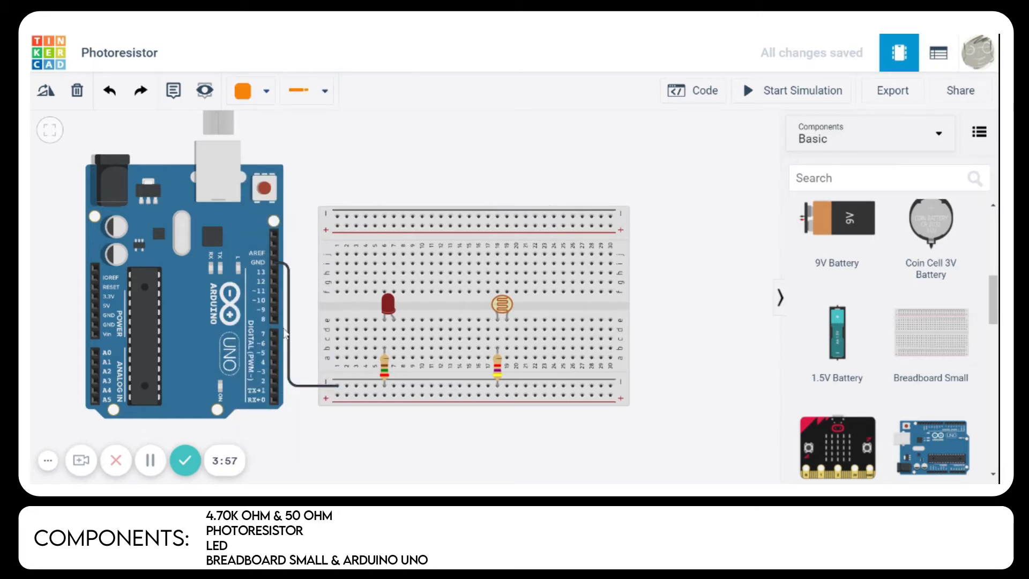
pyautogui.click(394, 329)
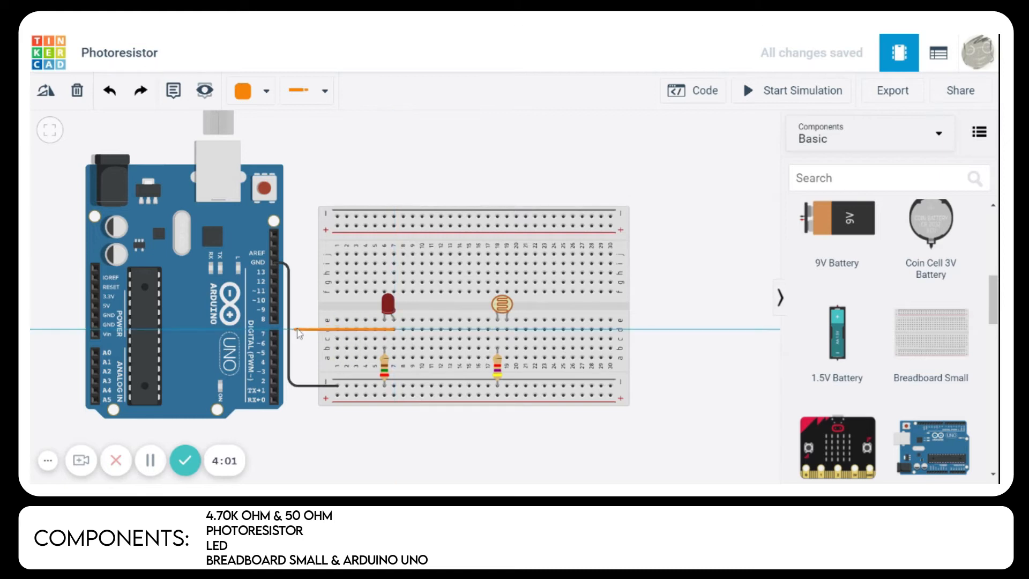
pyautogui.click(294, 329)
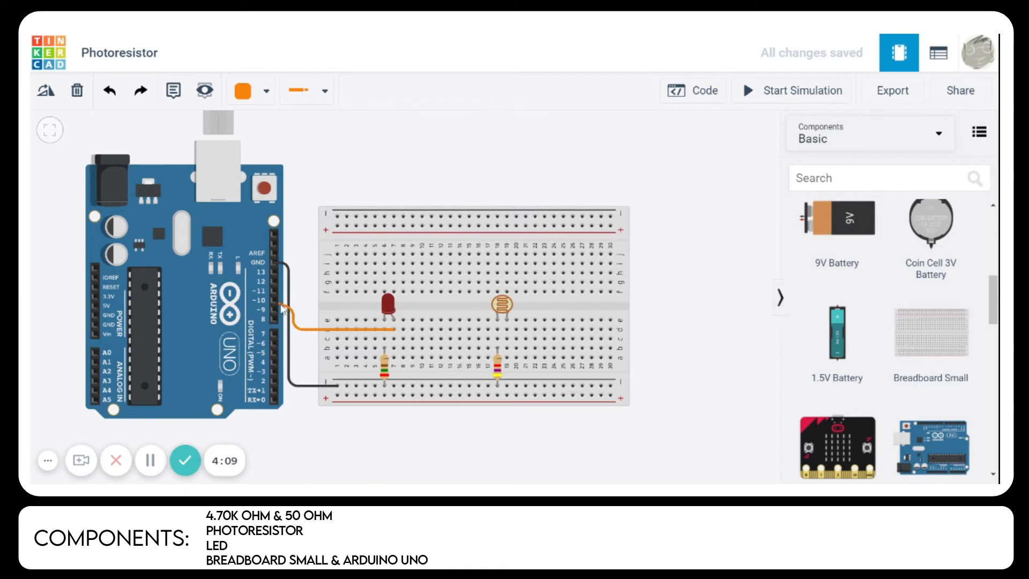
pyautogui.click(276, 310)
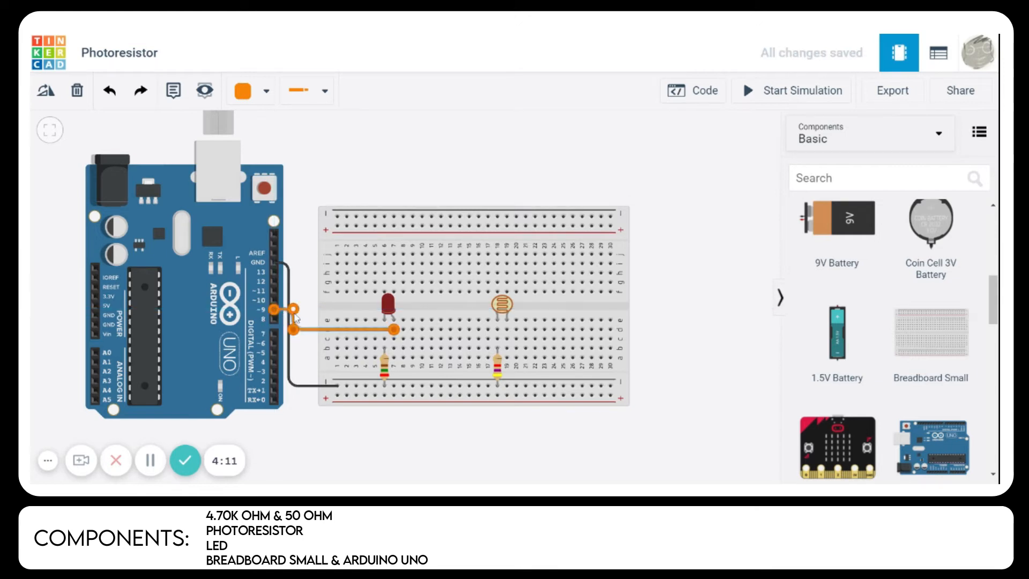
pyautogui.moveTo(296, 317)
pyautogui.mouseDown()
pyautogui.moveTo(295, 335)
pyautogui.moveTo(298, 310)
pyautogui.mouseUp()
pyautogui.click(313, 356)
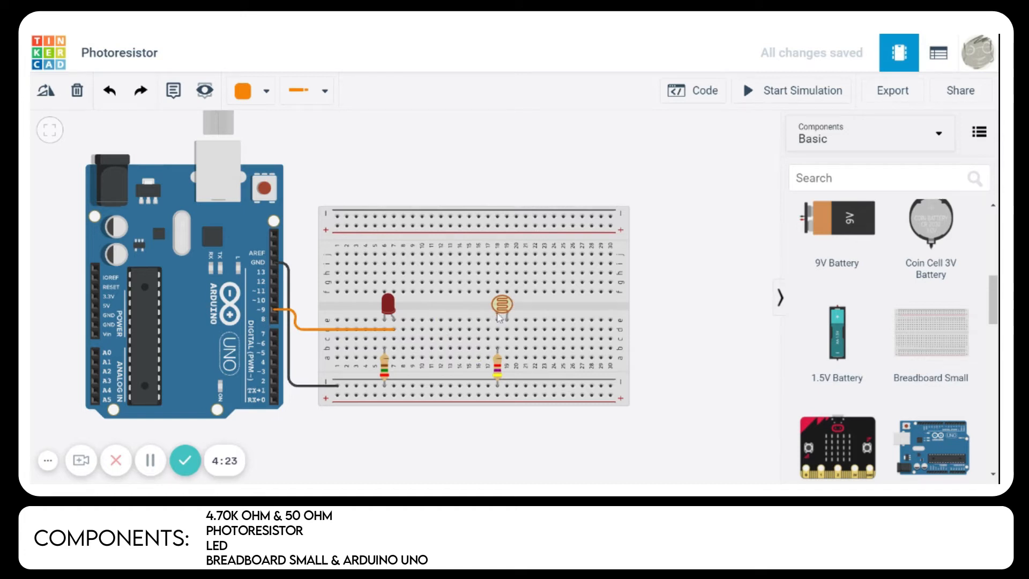
# Route a wire from row c, column 18, around the Arduino's lower edge to pin A0, and color it green
pyautogui.moveTo(471, 443); pyautogui.dragTo(493, 378)
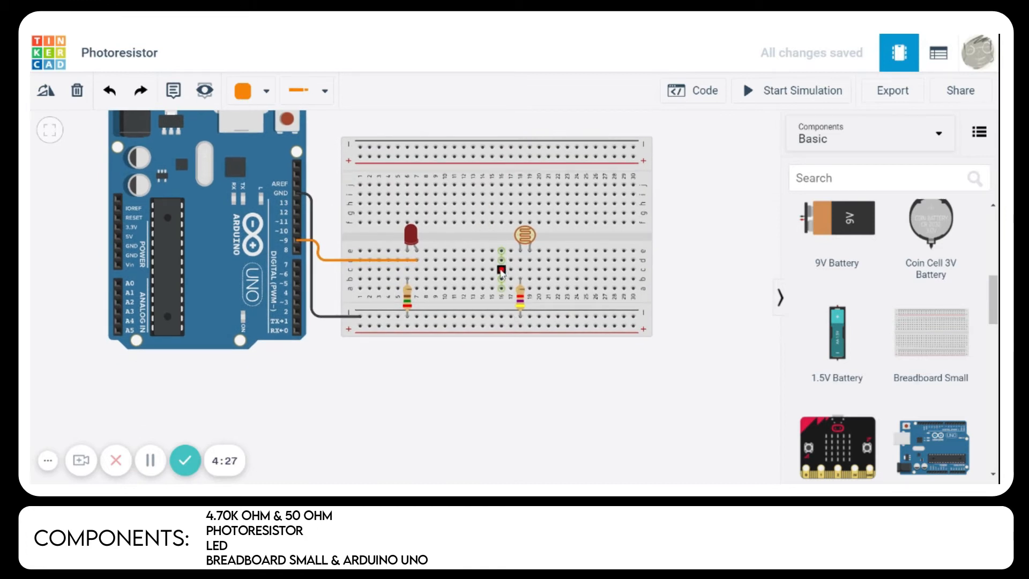
pyautogui.click(523, 306)
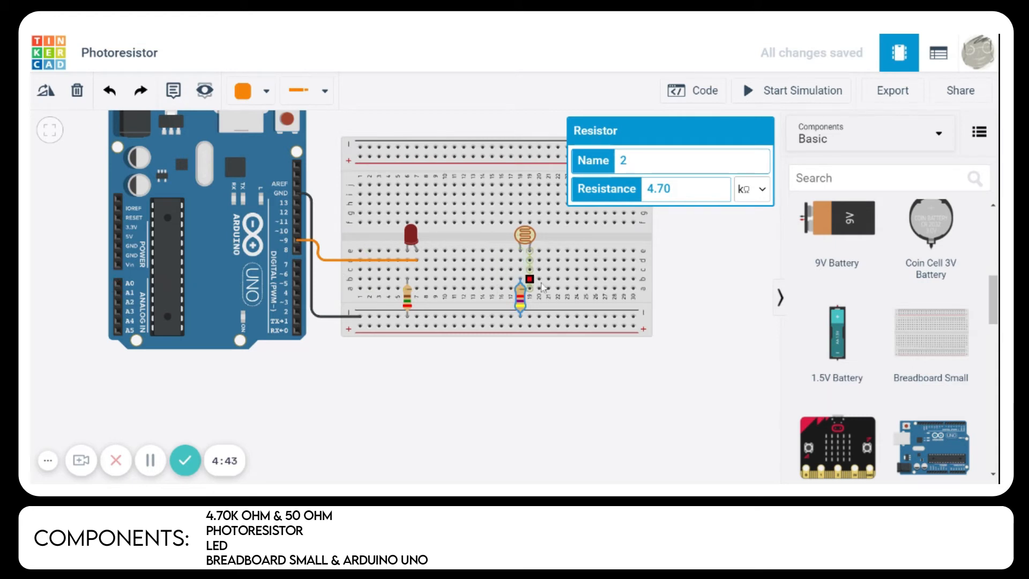
pyautogui.click(520, 269)
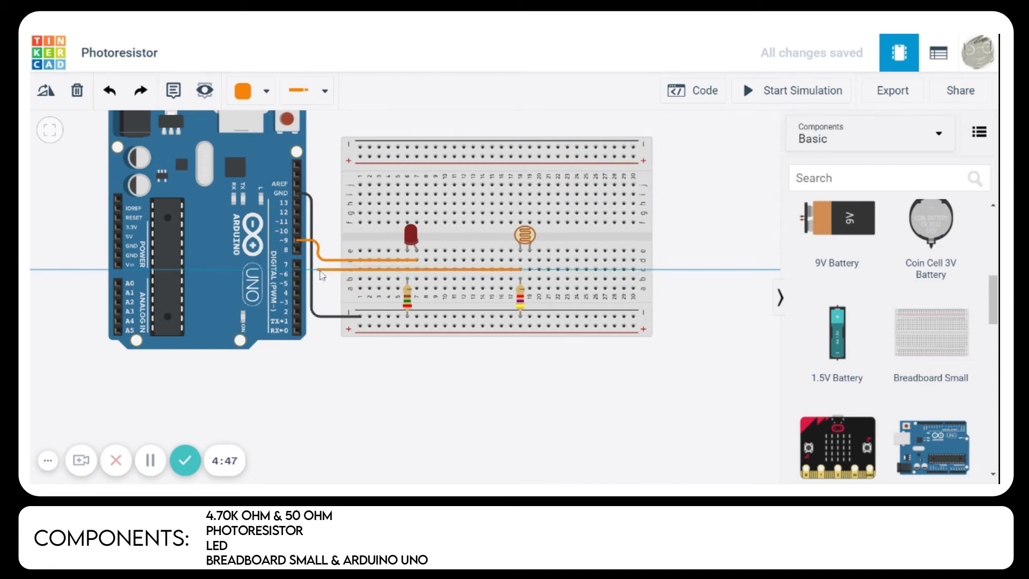
pyautogui.click(319, 271)
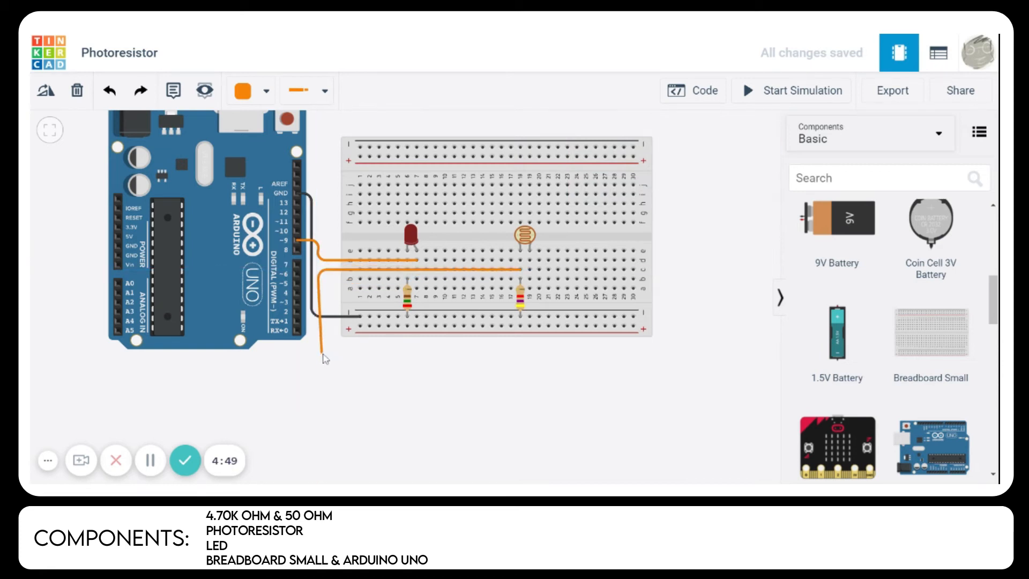
pyautogui.click(320, 349)
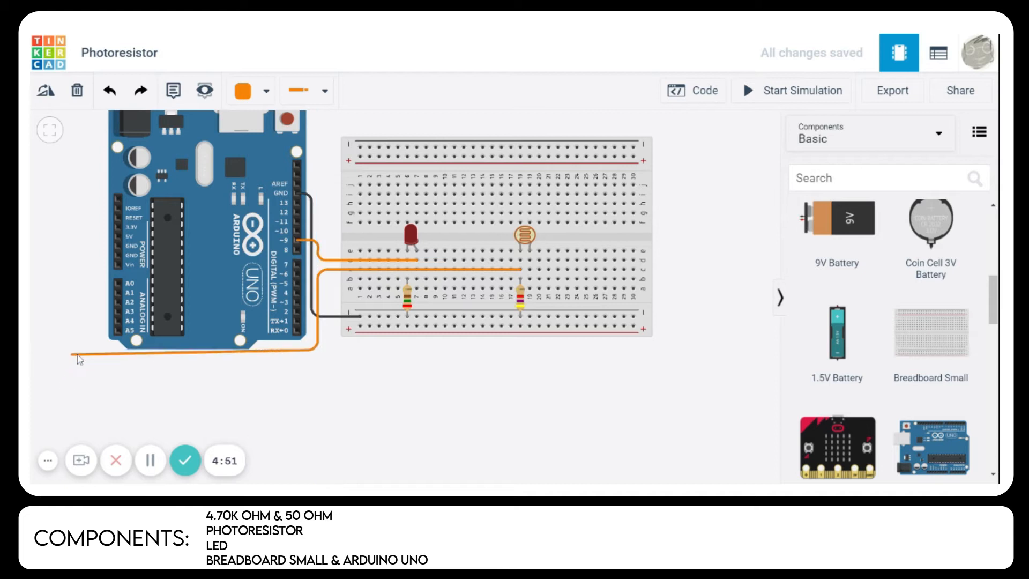
pyautogui.click(99, 349)
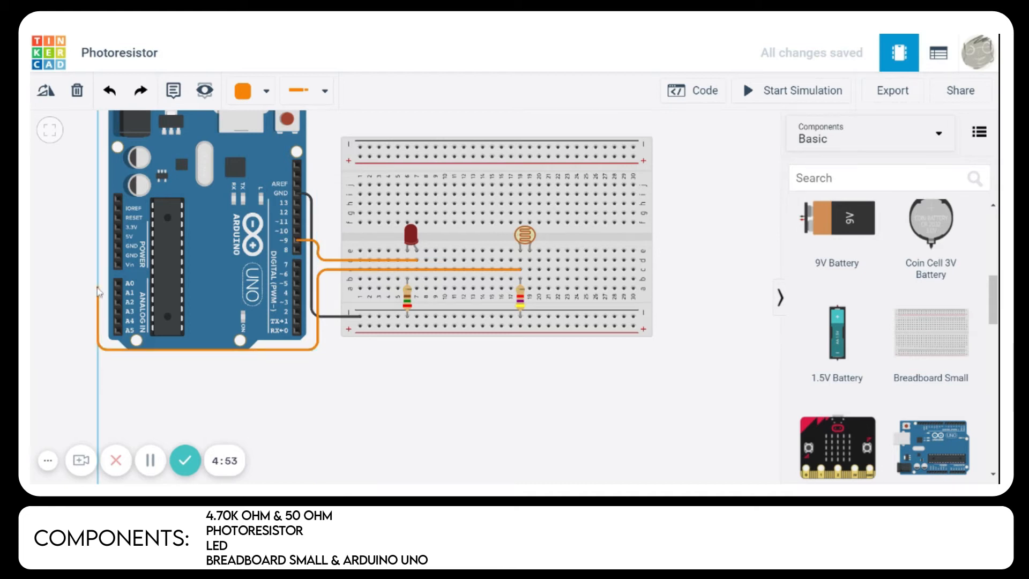
pyautogui.click(117, 283)
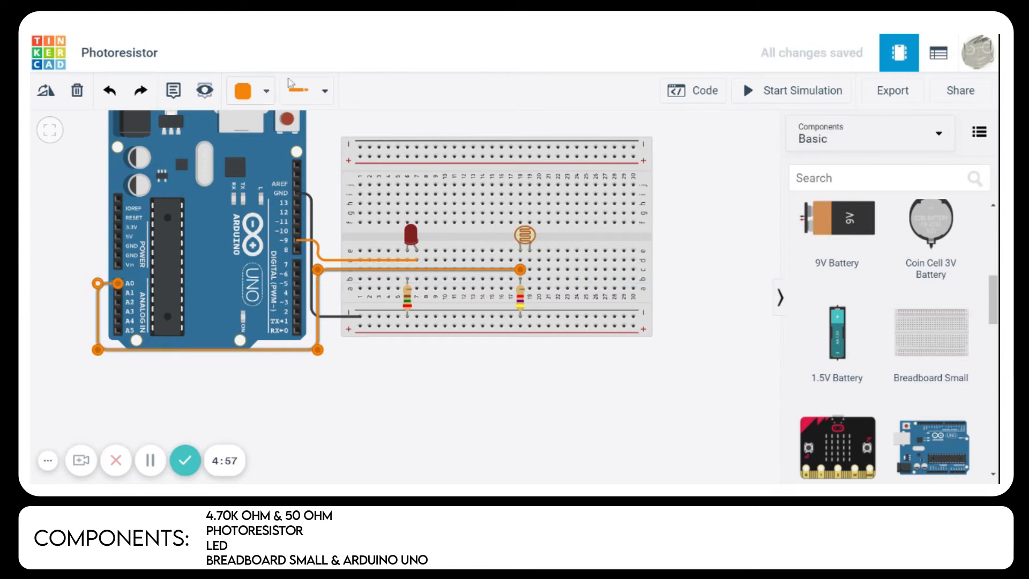
pyautogui.click(259, 91)
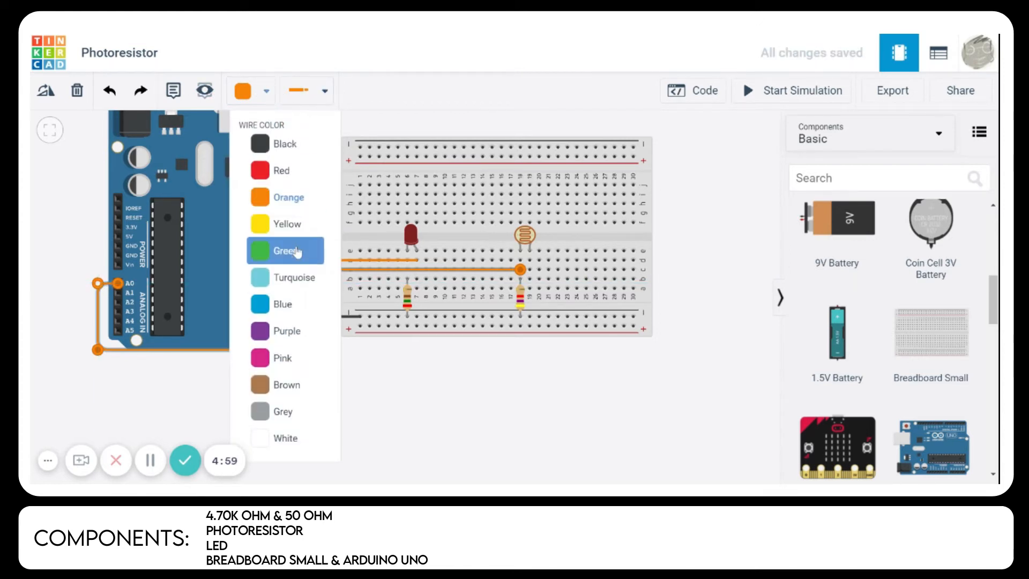
pyautogui.click(289, 248)
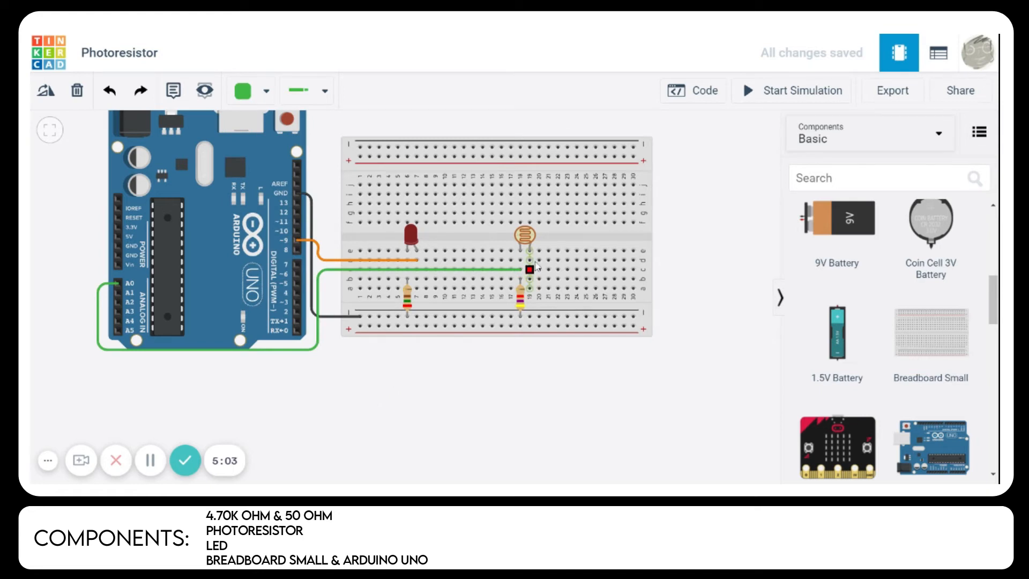
# Route a wire from row c, column 19, around the Arduino's lower edge to the 5V pin, squaring its bend and coloring it blue
pyautogui.click(530, 270)
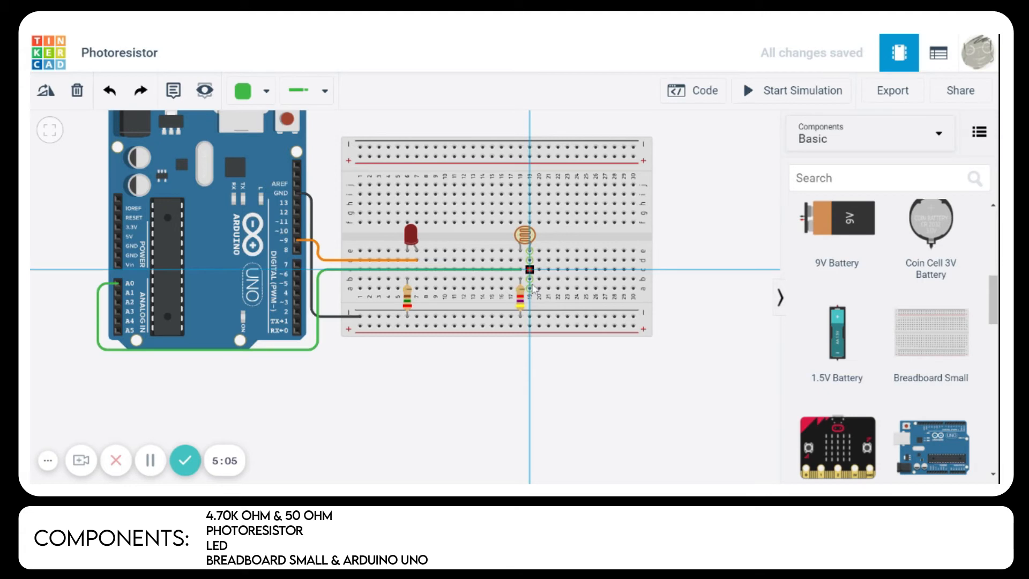
pyautogui.click(533, 354)
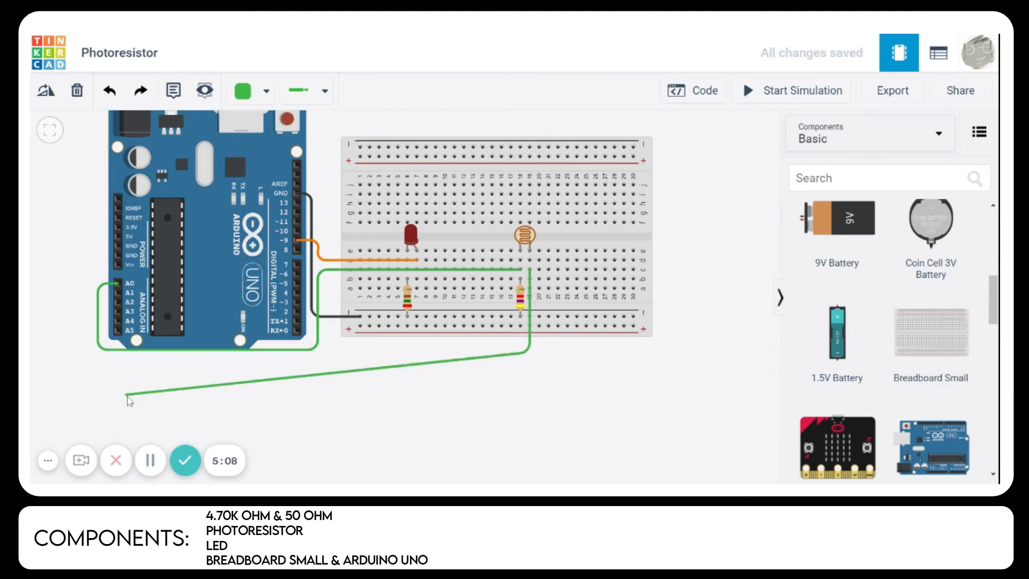
pyautogui.click(96, 351)
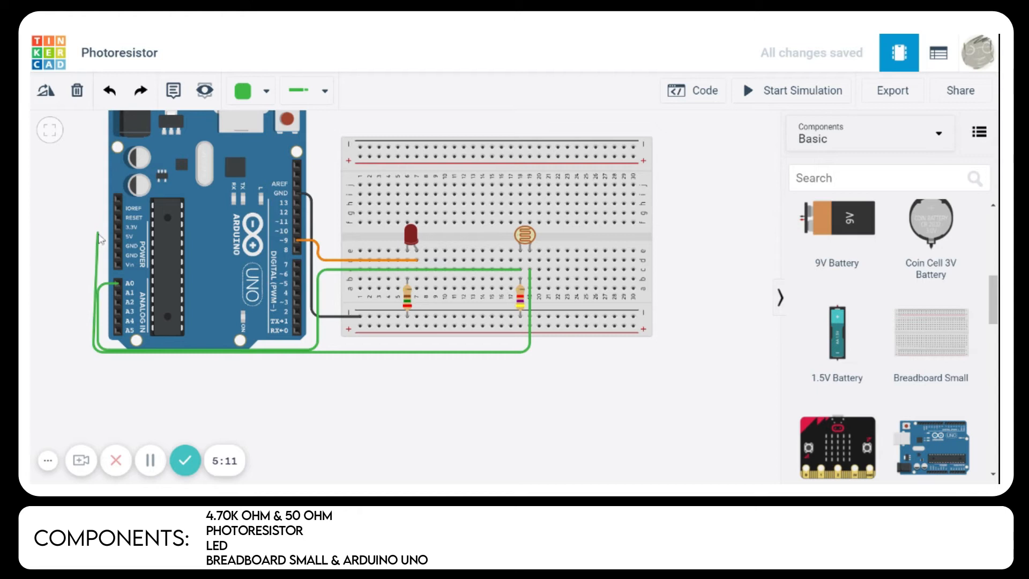
pyautogui.click(93, 234)
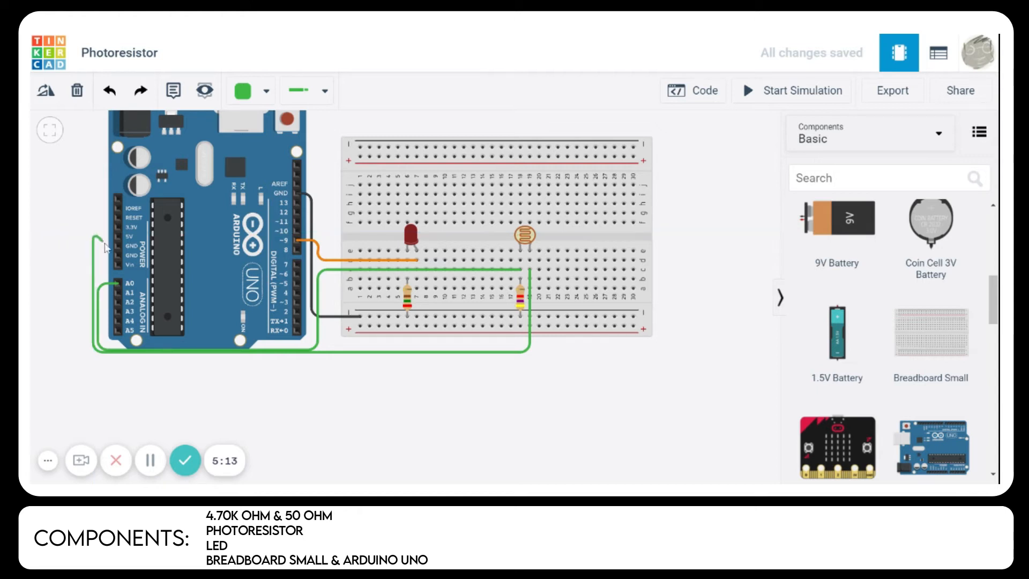
pyautogui.click(118, 236)
pyautogui.moveTo(94, 234); pyautogui.dragTo(93, 236)
pyautogui.click(259, 102)
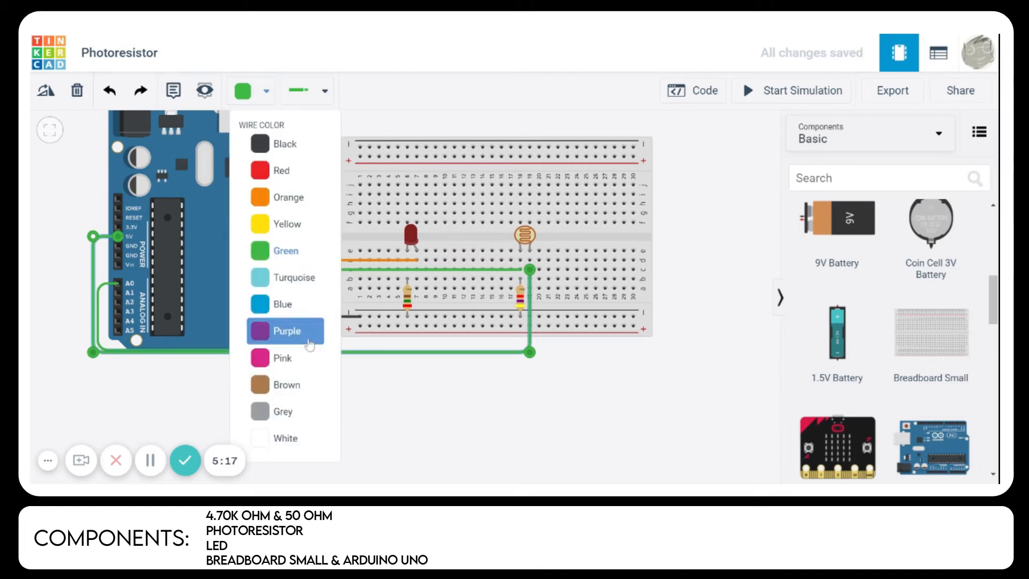
pyautogui.click(275, 302)
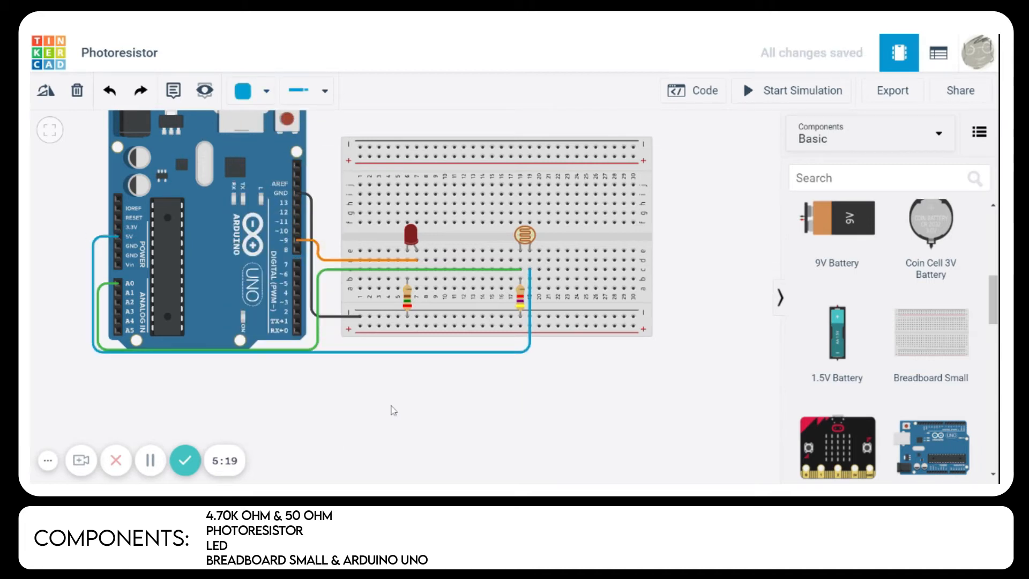
# Open the Arduino's code in Text mode and delete the entire default program
pyautogui.moveTo(503, 402); pyautogui.dragTo(435, 431)
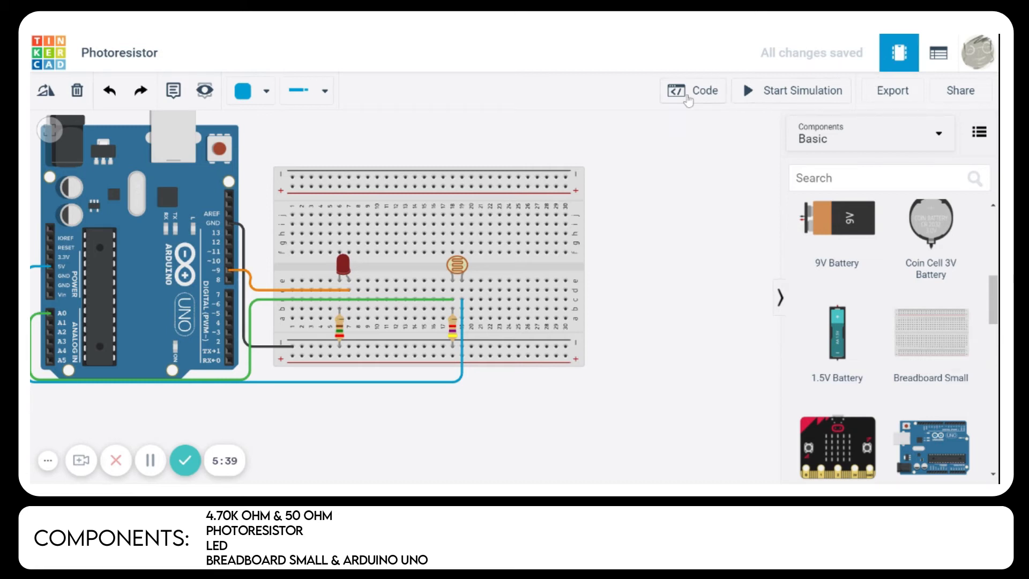
pyautogui.click(687, 100)
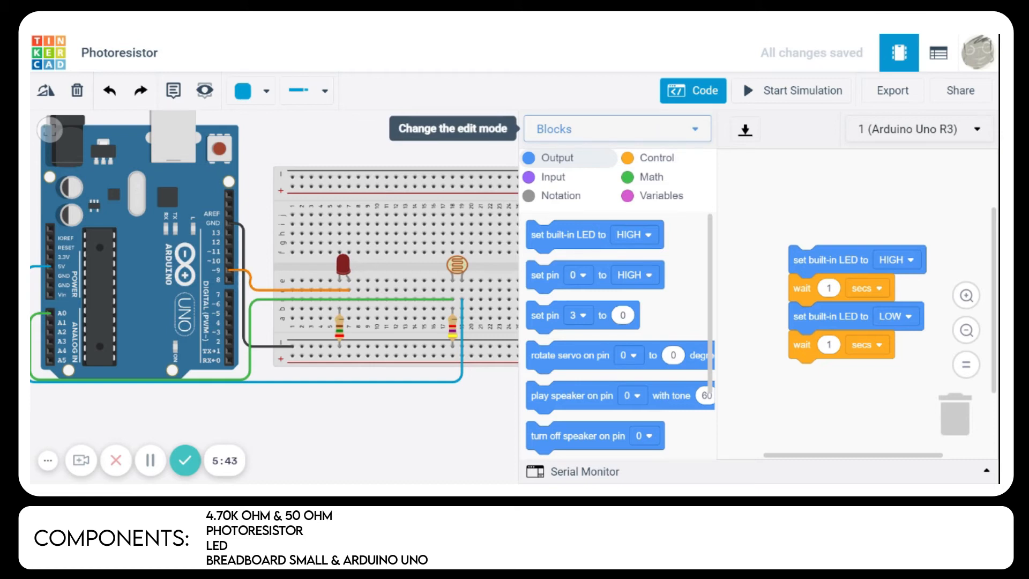
pyautogui.click(616, 129)
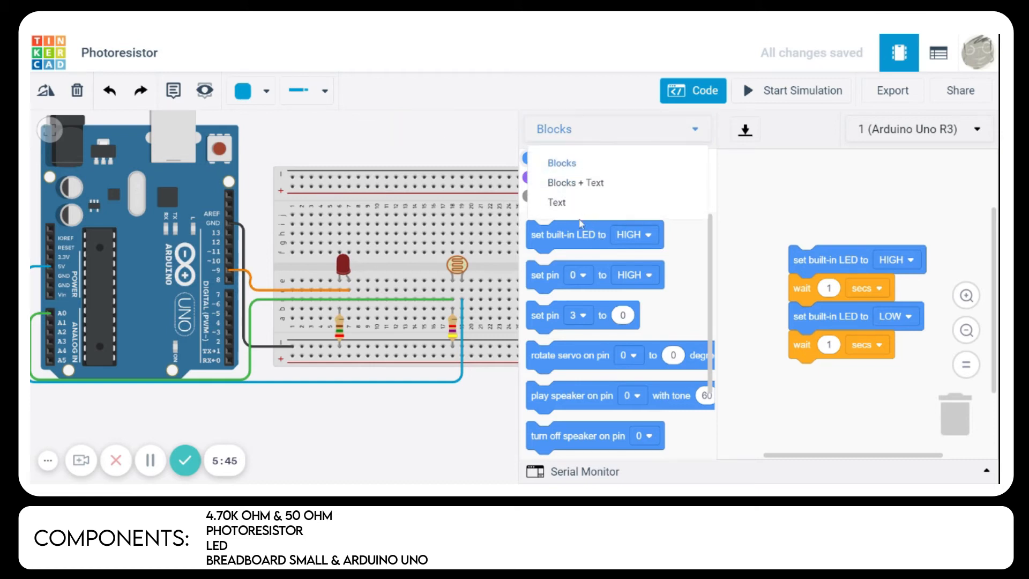
pyautogui.click(574, 204)
pyautogui.click(557, 196)
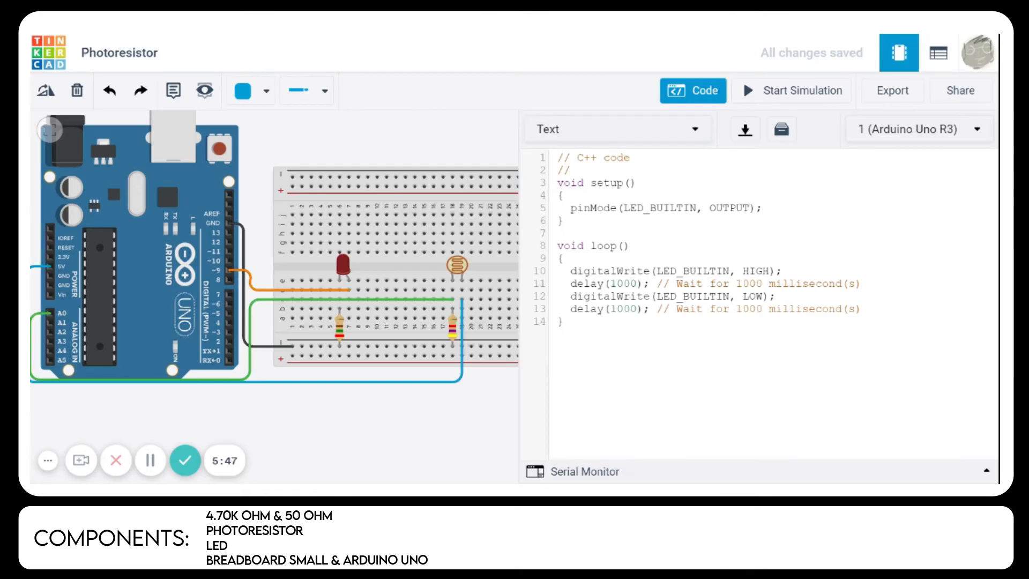
pyautogui.moveTo(604, 337); pyautogui.dragTo(525, 113)
pyautogui.press('BackSpace')
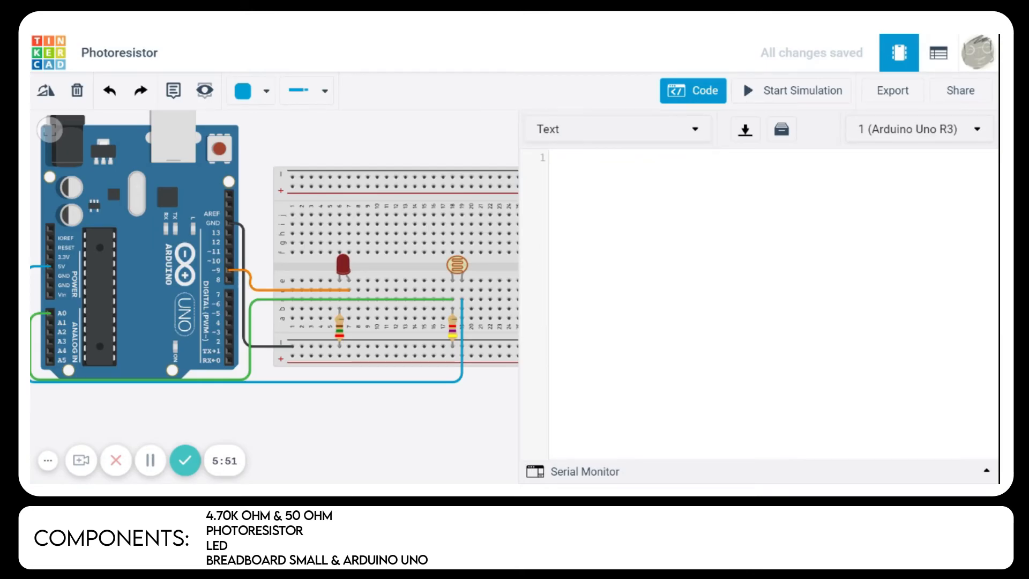
# Declare the global variables with the lines "int sernsorValue = 0;" and "int L1=9;"
pyautogui.write('int s')
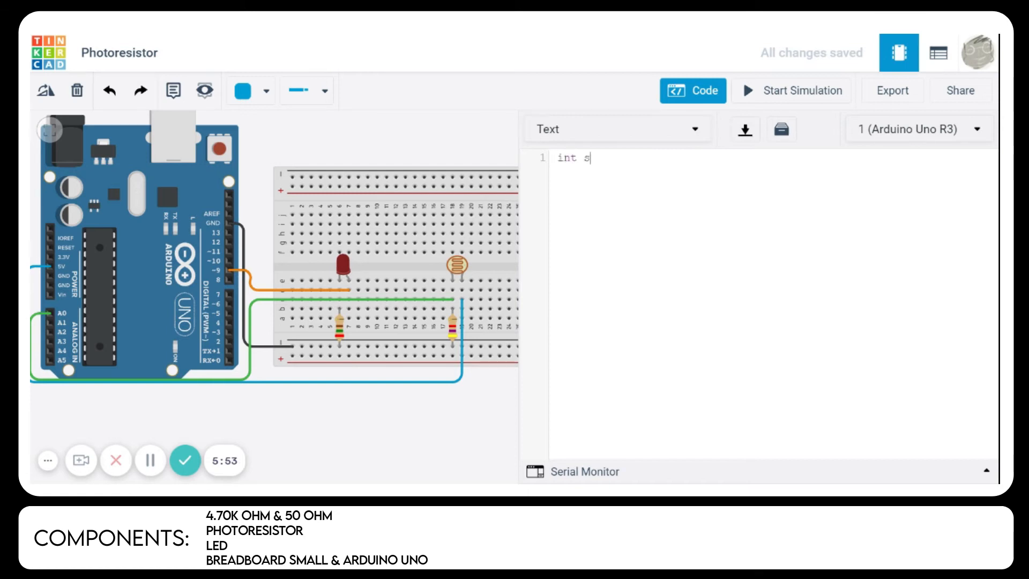
pyautogui.write('ernsorValue = ')
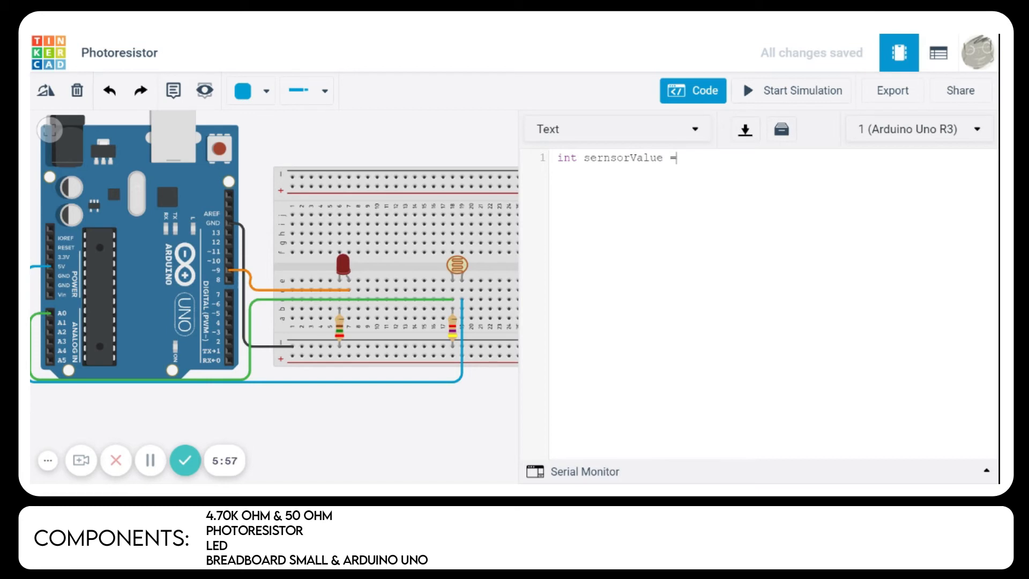
pyautogui.write('0')
pyautogui.write(';')
pyautogui.write('int')
pyautogui.write(' L1')
pyautogui.write('=9;')
# Write the void setup() function containing "pinMode (A0,INPUT);" and "pinMode (L1,OUTPUT);", and close it with a brace
pyautogui.write('vo')
pyautogui.write('id')
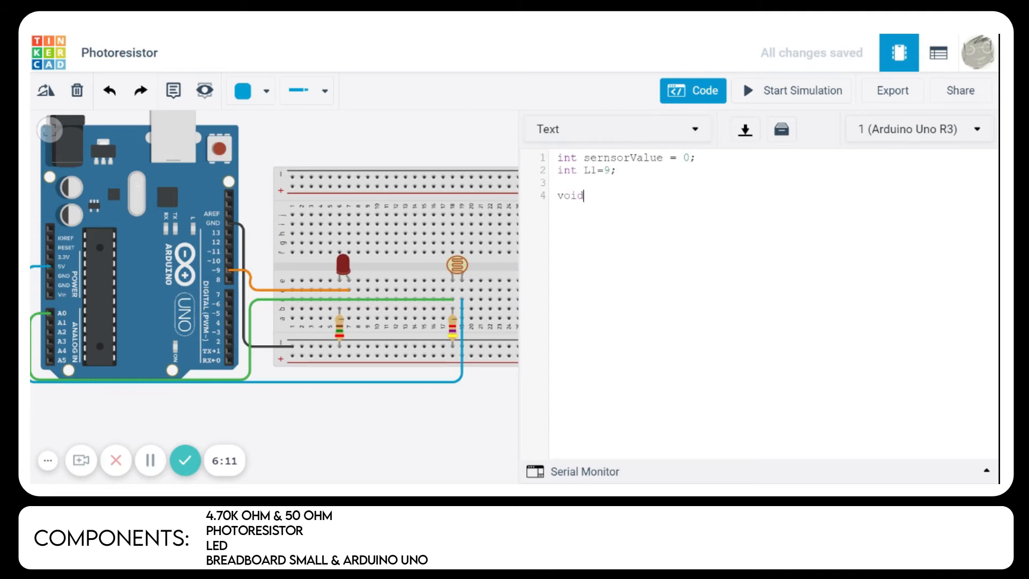
pyautogui.write(' setup()')
pyautogui.write(' pinMode')
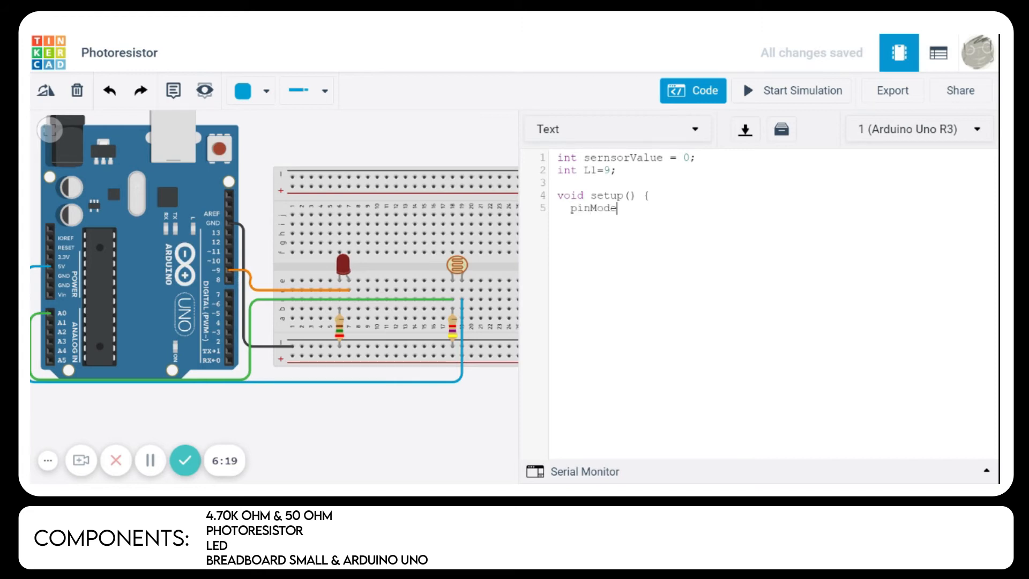
pyautogui.write(' (A0')
pyautogui.write(',INT')
pyautogui.write('PU')
pyautogui.press('BackSpace')
pyautogui.press('BackSpace')
pyautogui.press('BackSpace')
pyautogui.write('PUT);')
pyautogui.press('Return')
pyautogui.write('pinMode (L1,OUTPUT); ')
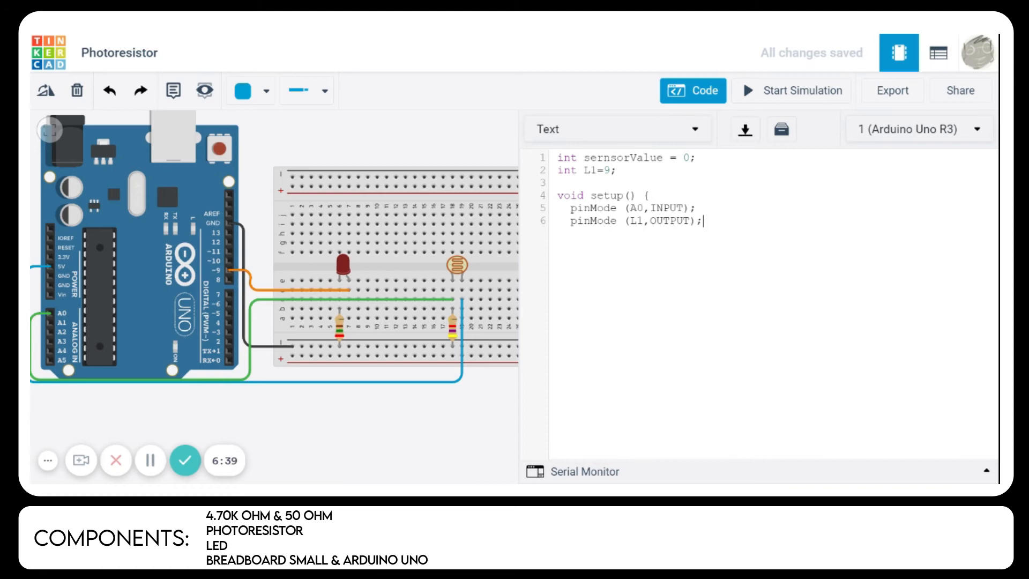
pyautogui.write('}')
pyautogui.press('Return')
# Begin the void loop() function with the line "sensorValue = analogRead (A0);"
pyautogui.write('void loop')
pyautogui.write('() {')
pyautogui.press('Return')
pyautogui.write('s')
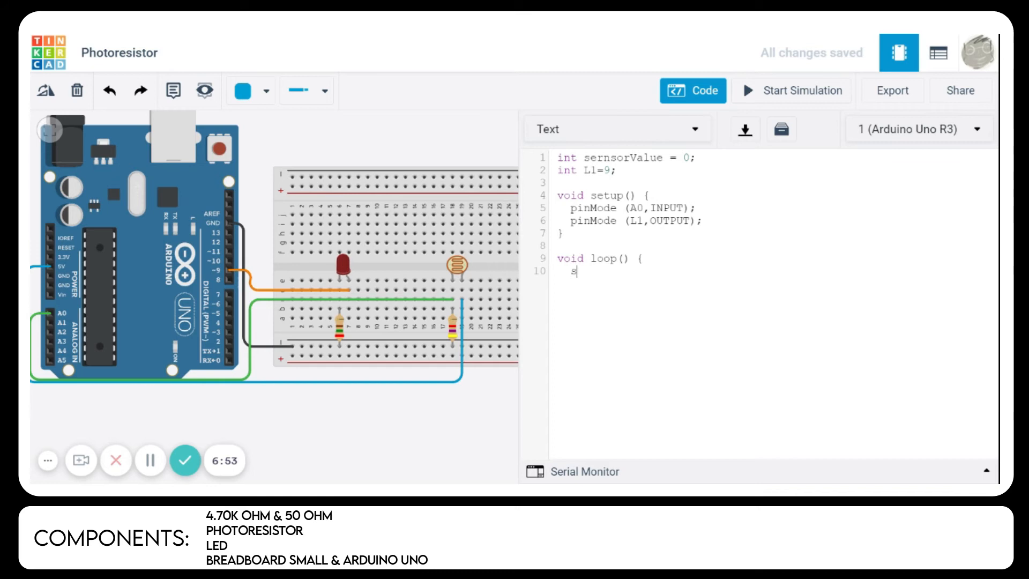
pyautogui.write('ensorValue =')
pyautogui.write('analogRea')
pyautogui.press('BackSpace')
pyautogui.write('a')
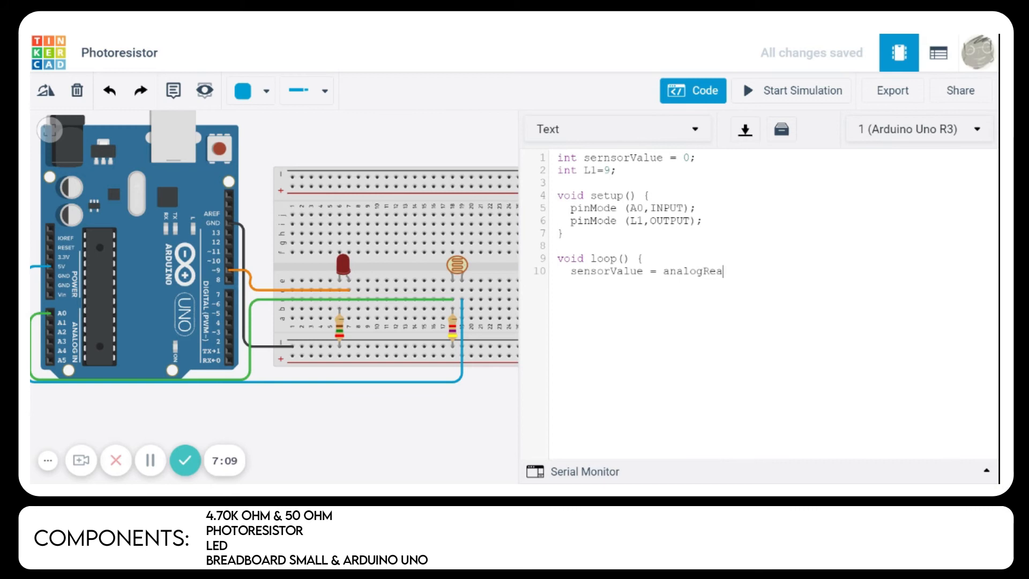
pyautogui.write('d (A0);')
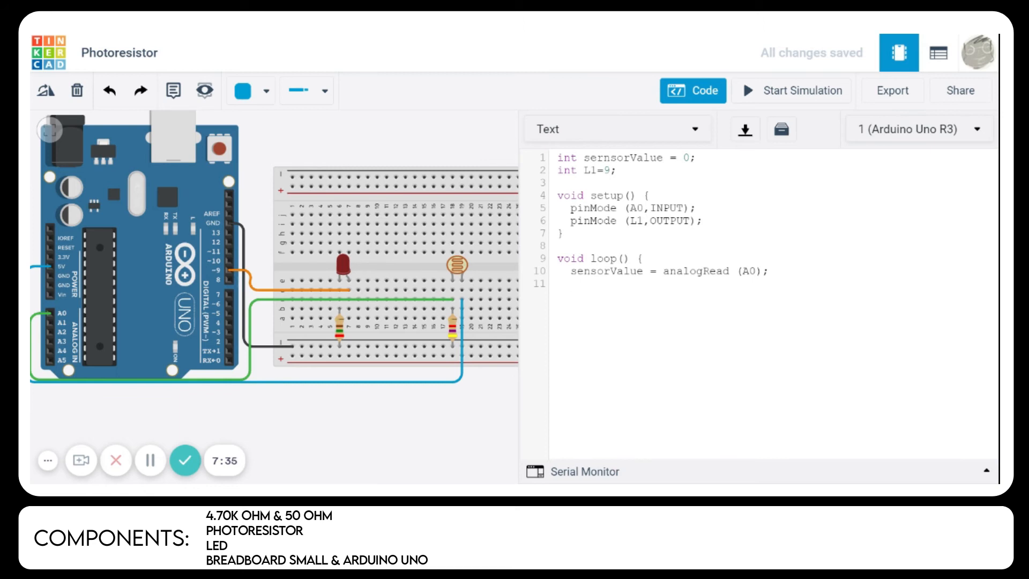
# Add the line "analogWrite (L1,map(sensorValue,0,1023,0,255));" to the void loop() function
pyautogui.write('analogWrite (')
pyautogui.write('L1,')
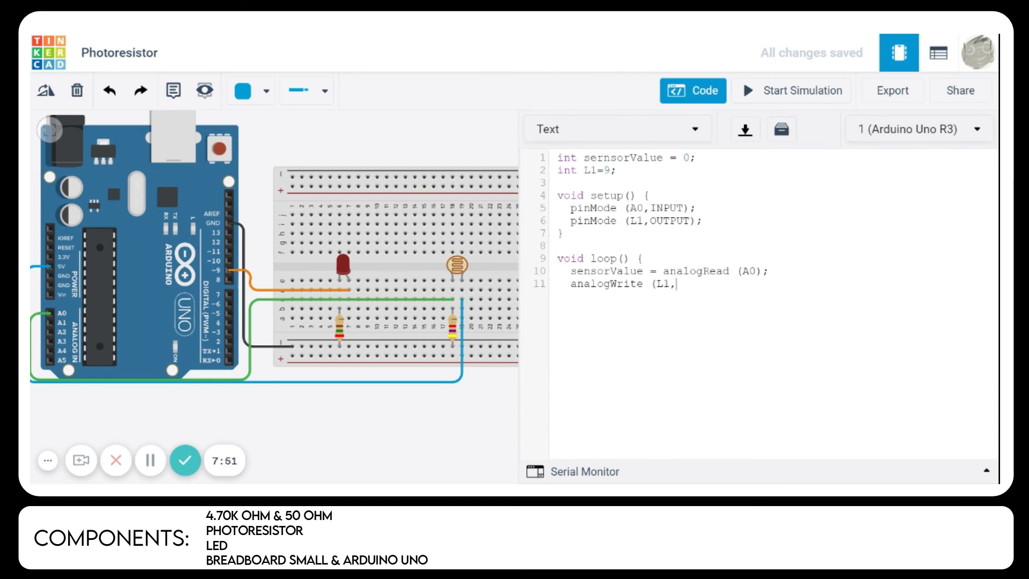
pyautogui.write('map(')
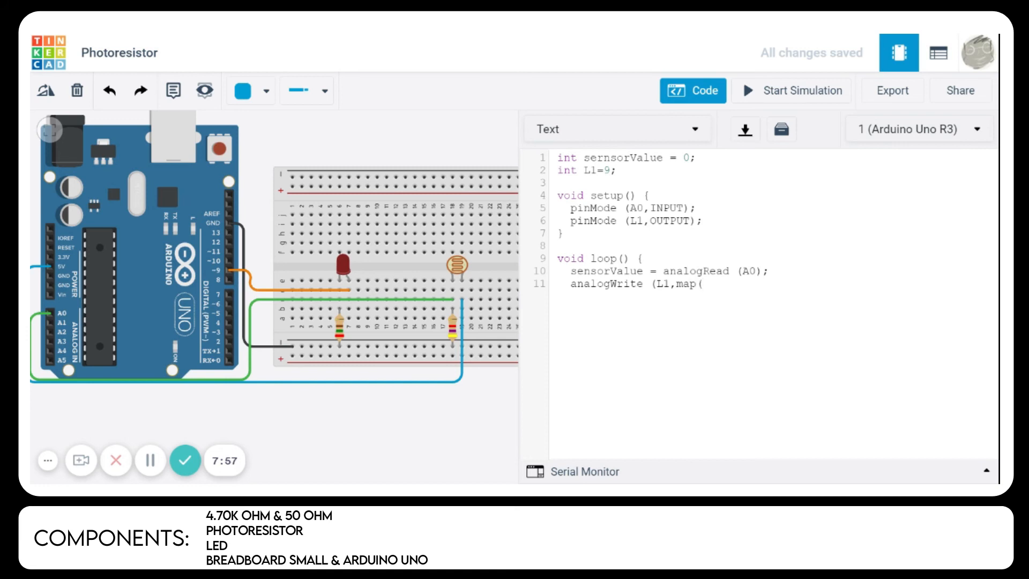
pyautogui.write('sensorValue,0')
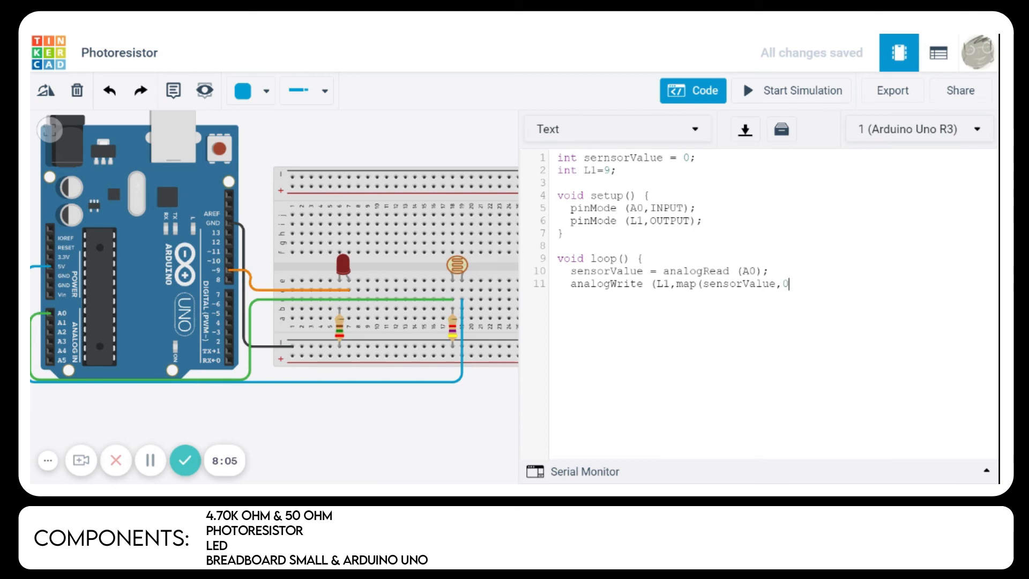
pyautogui.write(',1023,0,255')
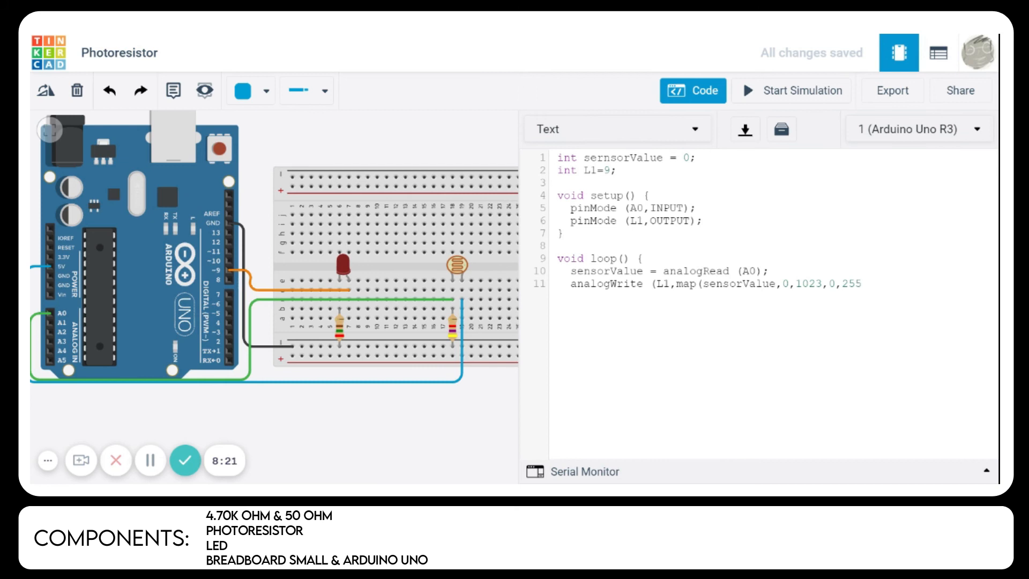
pyautogui.write(')')
pyautogui.write(';')
# Add the line "delay(100);" to the loop function and close it with a brace
pyautogui.press('Return')
pyautogui.write('delay(')
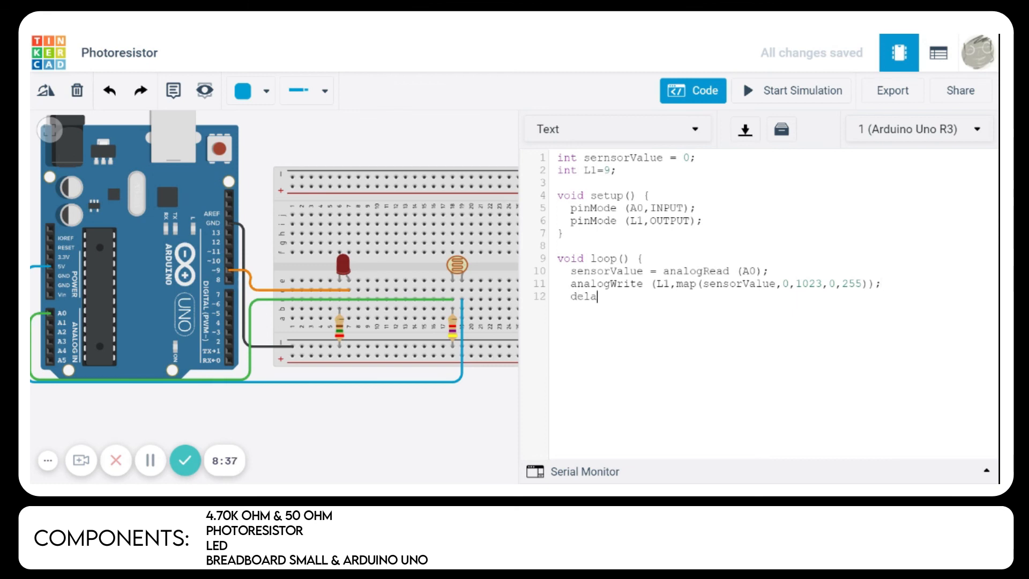
pyautogui.write('100);')
pyautogui.press('Return')
pyautogui.write('}')
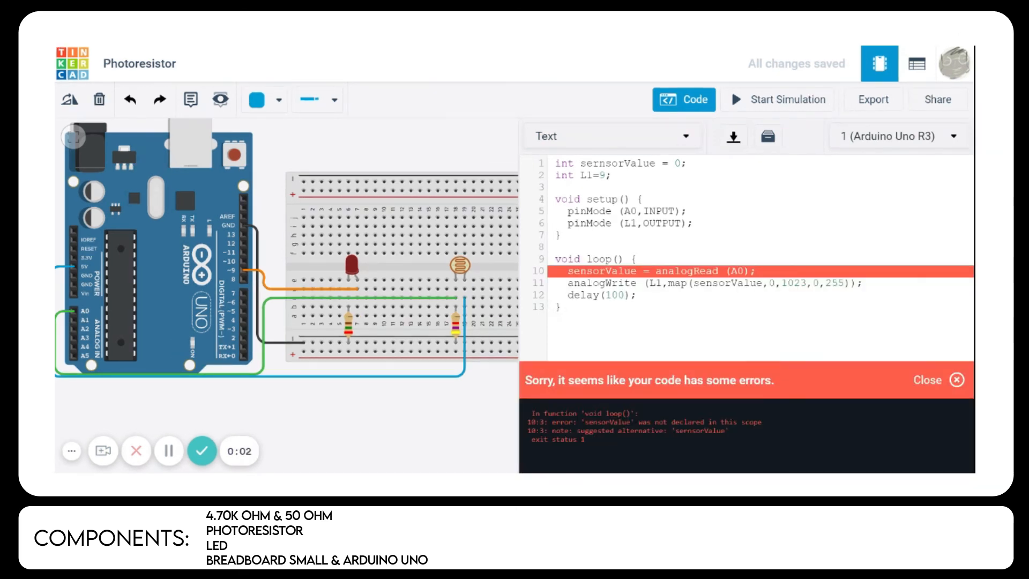
# Correct the misspelled variable name in the first declaration to "sensorValue" and start the simulation
pyautogui.hotkey('shift', 'Left')
pyautogui.press('BackSpace')
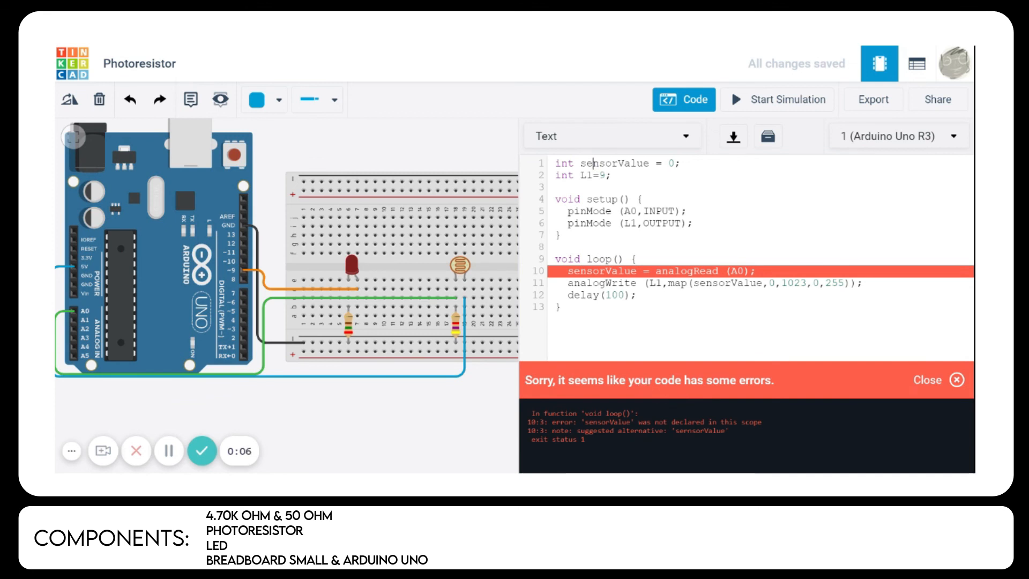
pyautogui.click(756, 101)
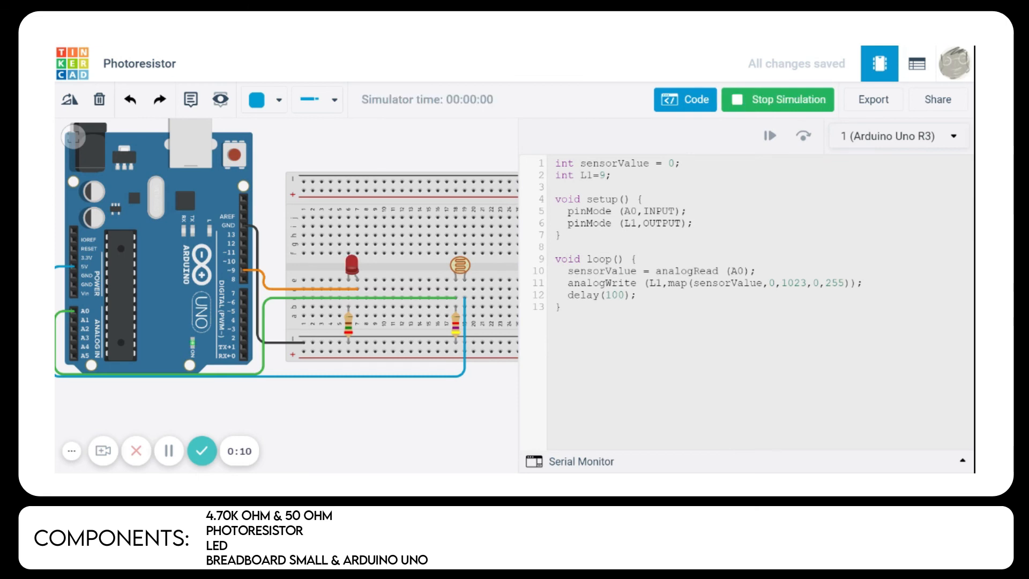
# Select the photoresistor in the running simulation and raise its light level from dark to full brightness to test the LED
pyautogui.moveTo(466, 156); pyautogui.dragTo(436, 154)
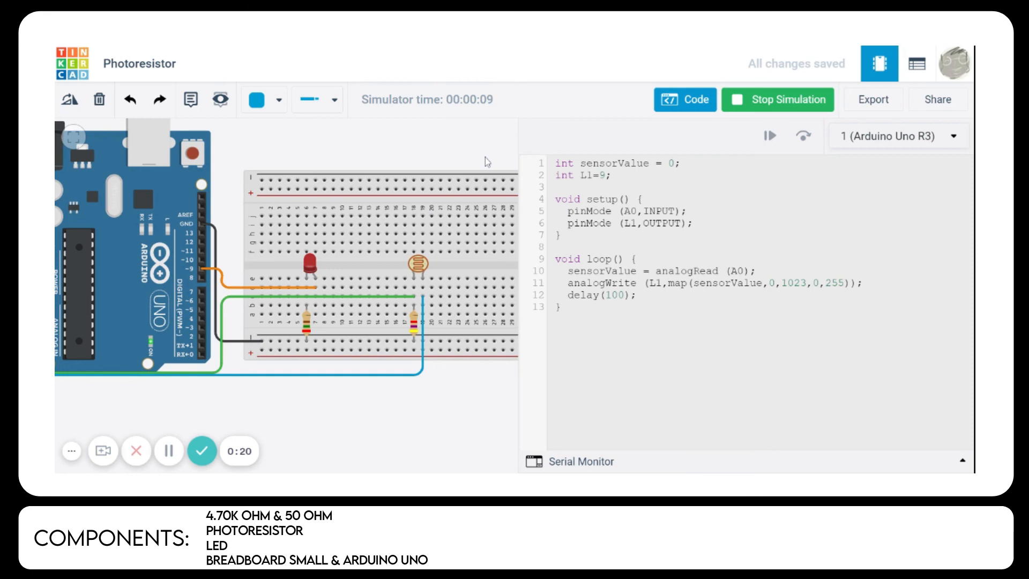
pyautogui.moveTo(476, 152); pyautogui.dragTo(447, 159)
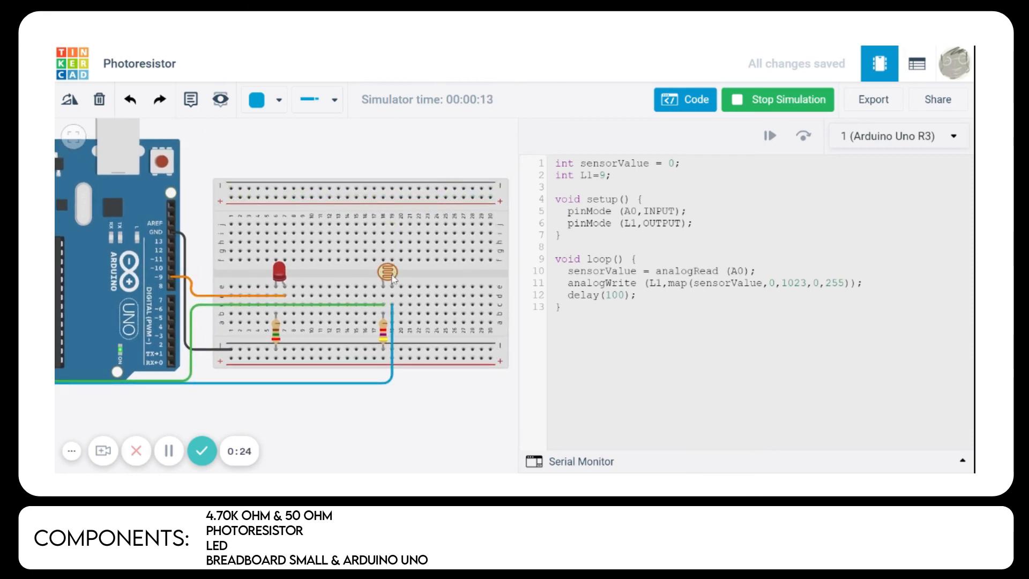
pyautogui.click(393, 277)
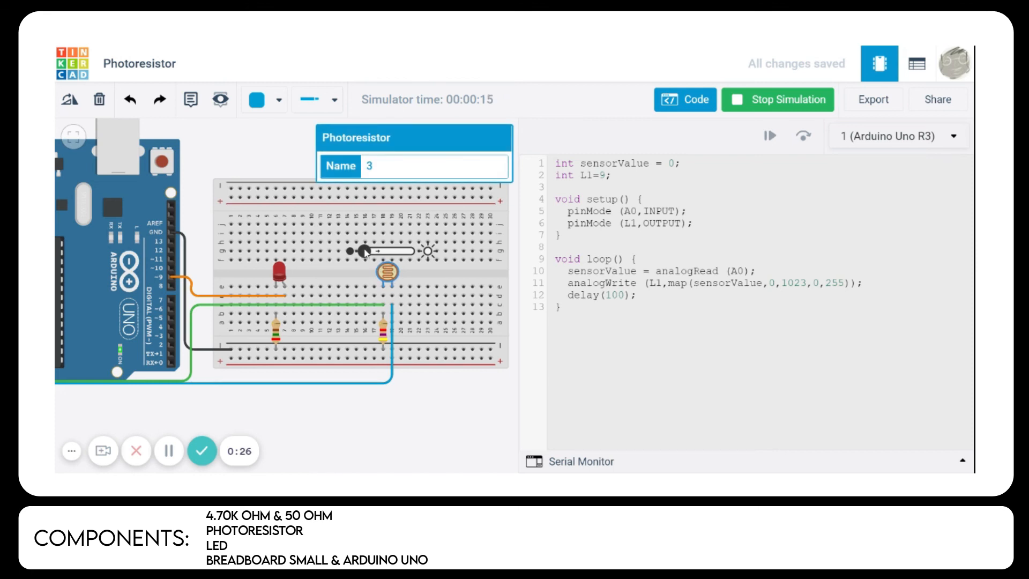
pyautogui.moveTo(365, 251); pyautogui.dragTo(413, 258)
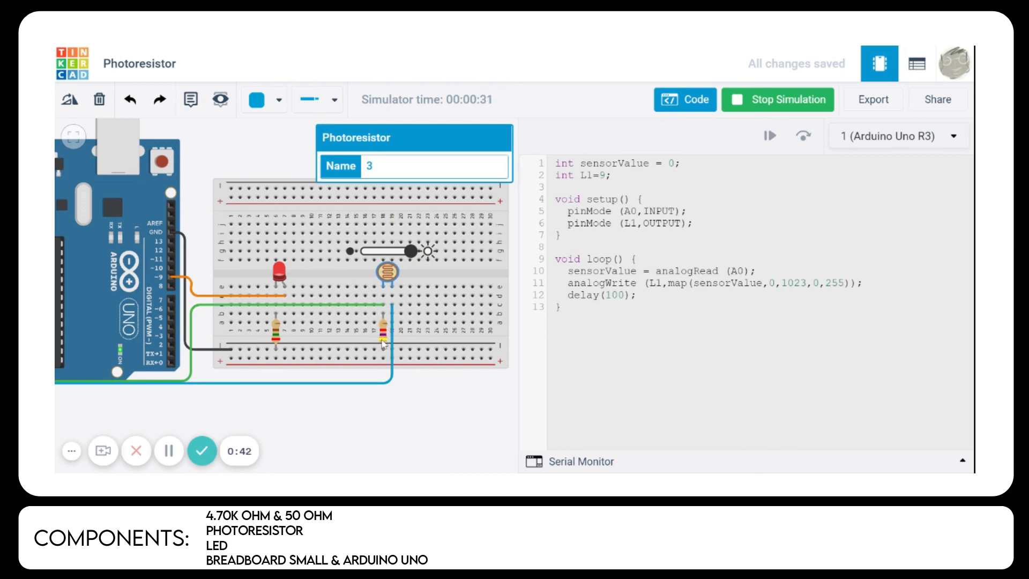
pyautogui.moveTo(410, 250); pyautogui.dragTo(427, 263)
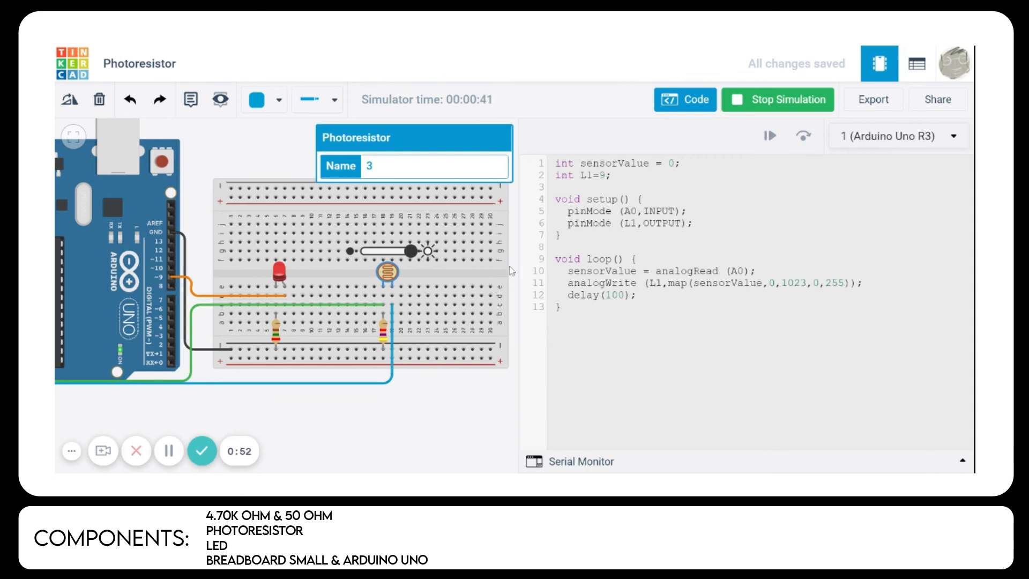